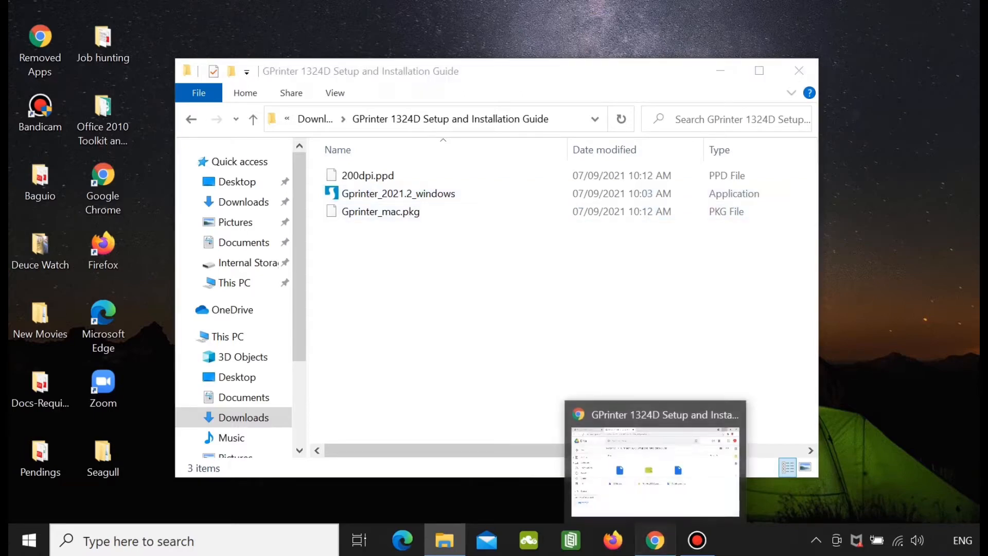
Run the Gprinter_2021.2_windows installer, accept the licence terms and unpack the drivers to the default directory with the Driver Wizard set to run
{"action": "left_click", "coordinate": [654, 540]}
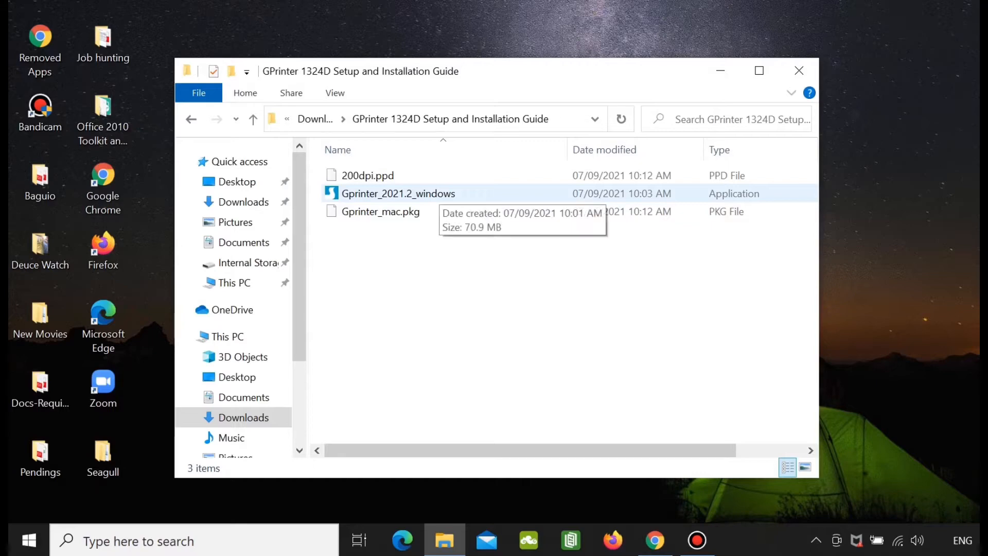
{"action": "left_click", "coordinate": [439, 194]}
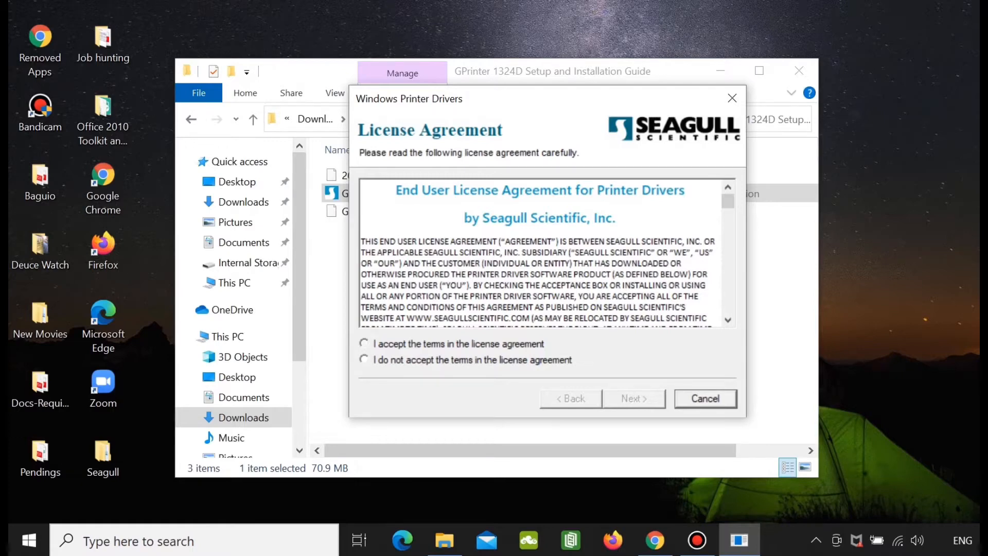
{"action": "left_click", "coordinate": [364, 343]}
{"action": "key", "text": "Return"}
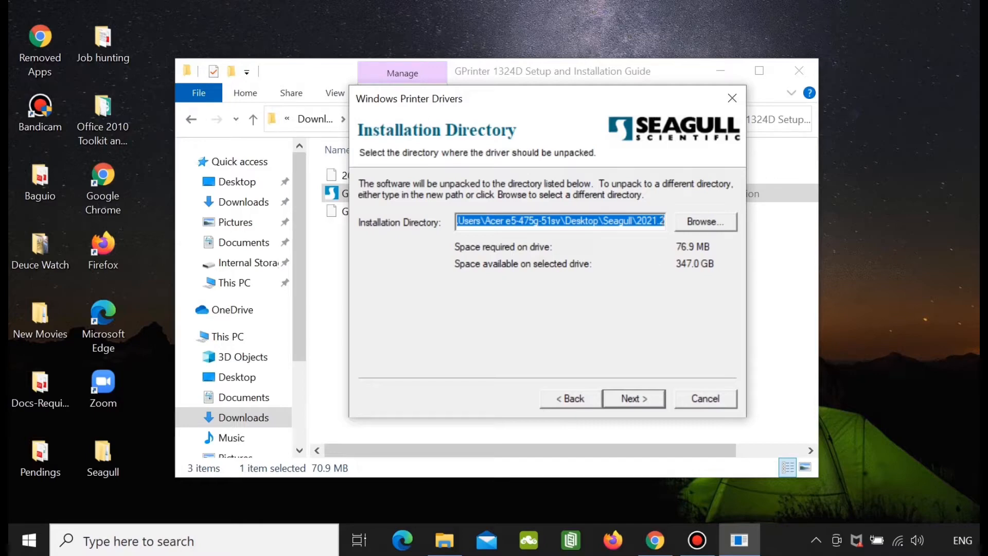
{"action": "key", "text": "Return"}
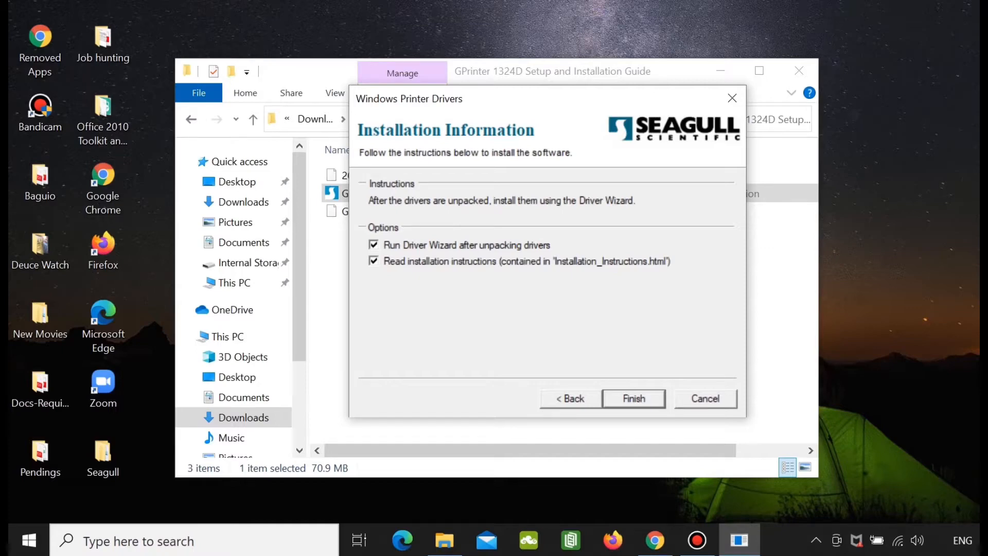
{"action": "key", "text": "Return"}
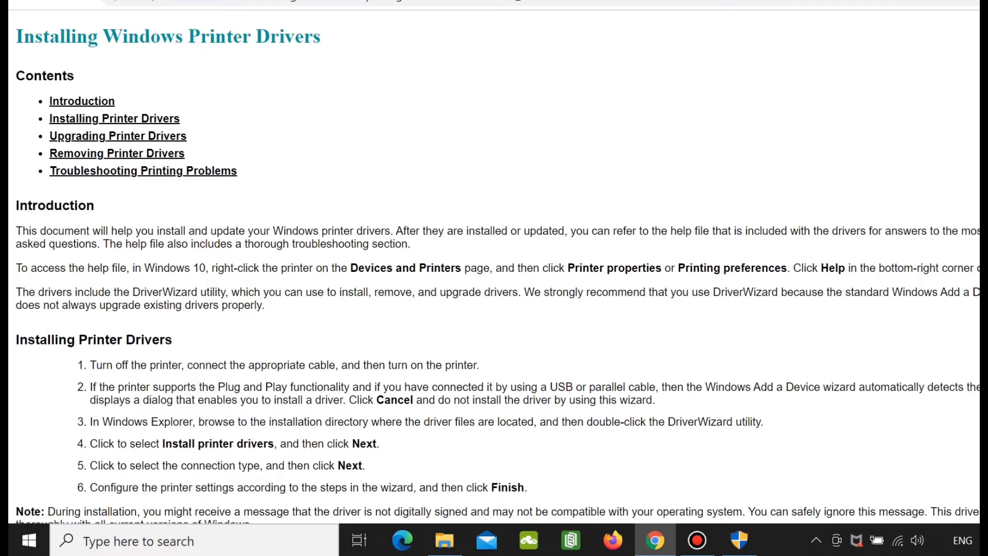
Skim the printer driver installation instructions and allow the Seagull Printer Drivers permission request to launch the Driver Wizard
{"action": "scroll", "coordinate": [494, 266], "scroll_direction": "down", "scroll_amount": 8}
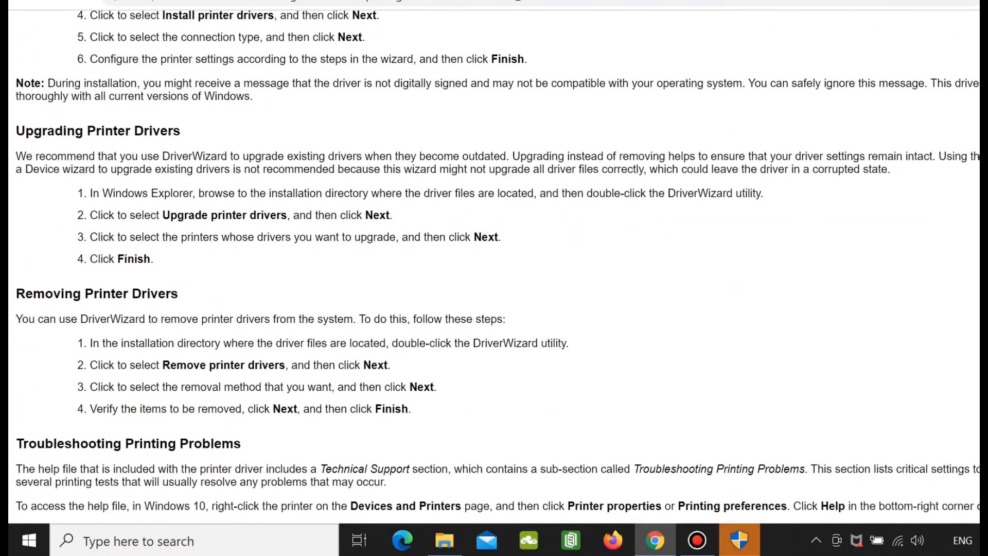
{"action": "scroll", "coordinate": [494, 266], "scroll_direction": "up", "scroll_amount": 1}
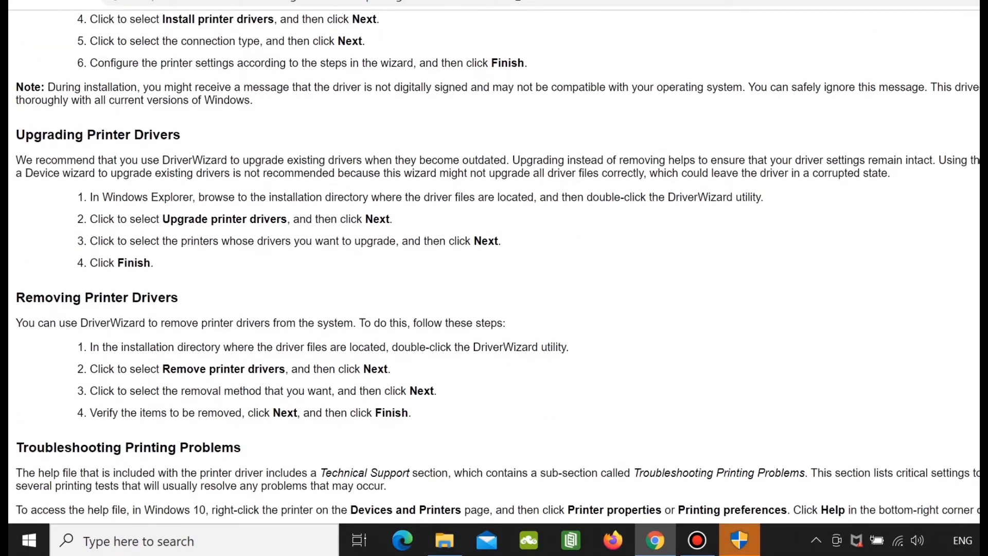
{"action": "scroll", "coordinate": [494, 266], "scroll_direction": "up", "scroll_amount": 8}
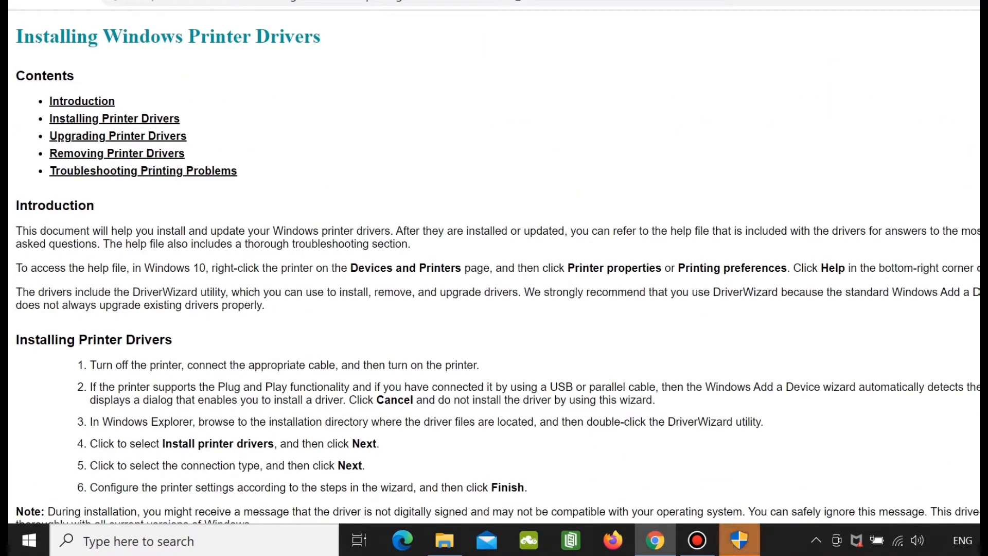
{"action": "mouse_move", "coordinate": [739, 540]}
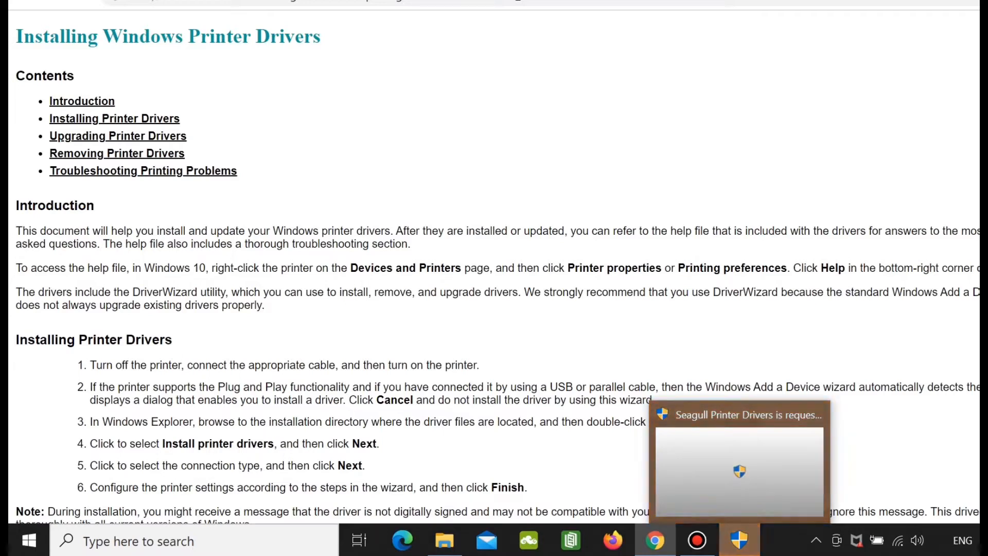
{"action": "left_click", "coordinate": [739, 540]}
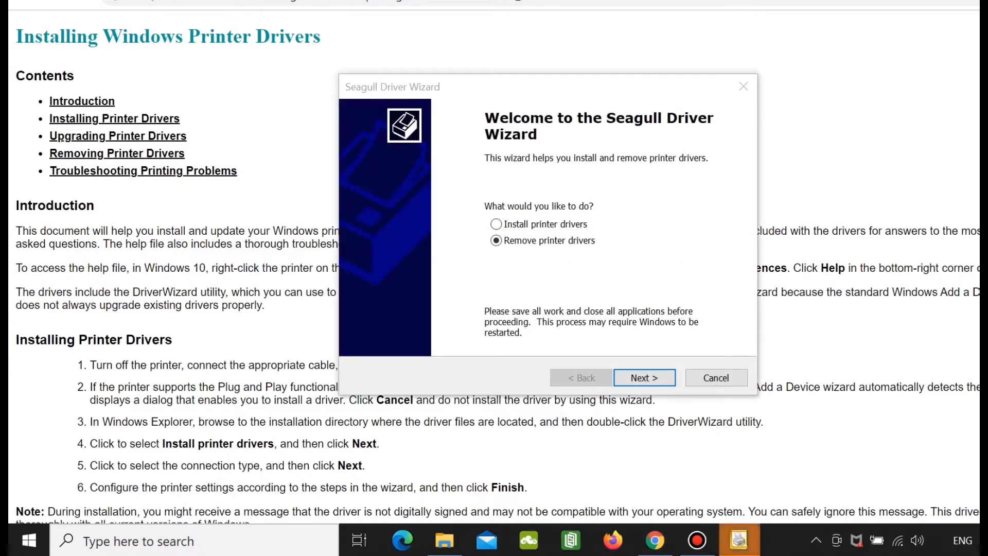
Choose to install printer drivers and use the Plug and Play driver for the Gprinter GP-1324D on port USB001
{"action": "left_click", "coordinate": [496, 224]}
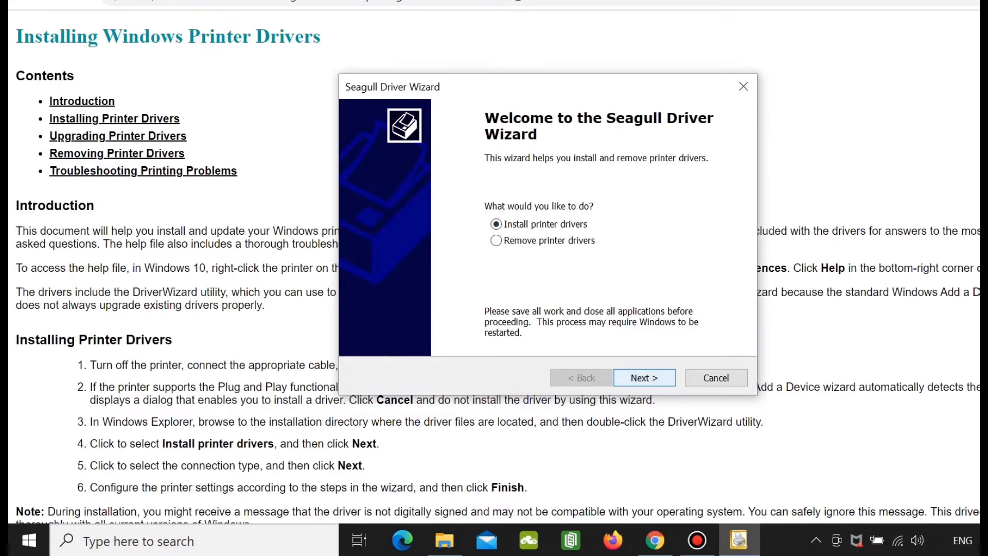
{"action": "left_click", "coordinate": [644, 378]}
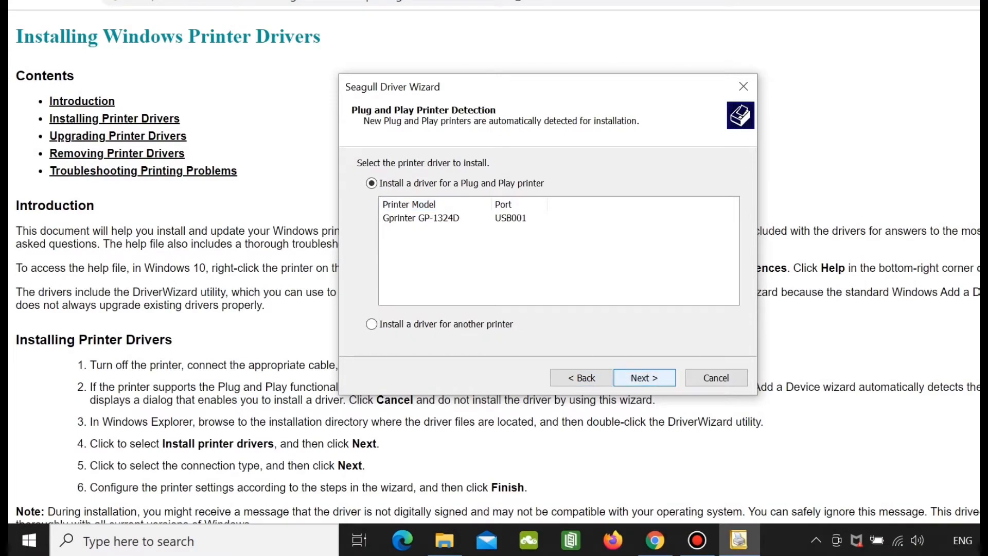
{"action": "key", "text": "Return"}
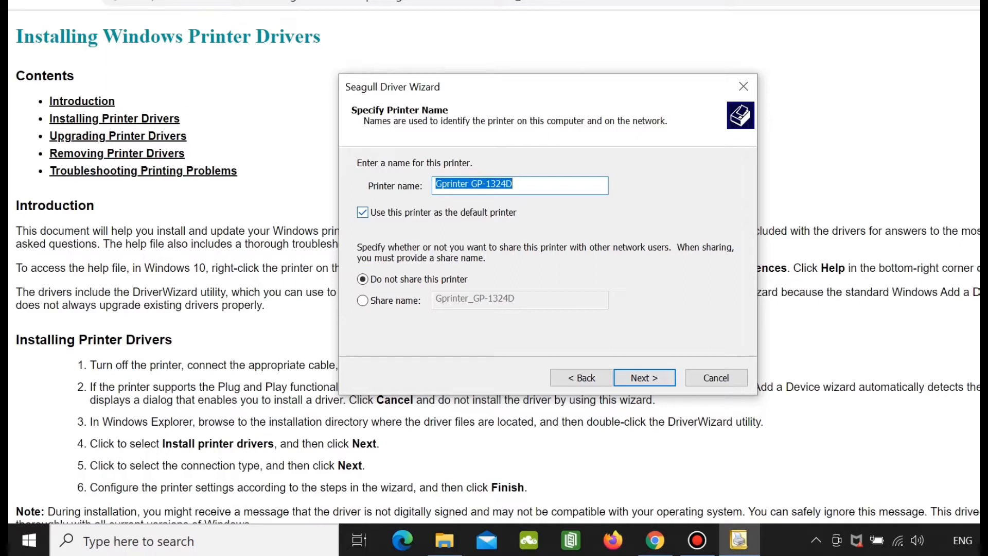
Turn off using this printer as the default, leave it unshared, install the driver and close the wizard
{"action": "key", "text": "Tab"}
{"action": "key", "text": "space"}
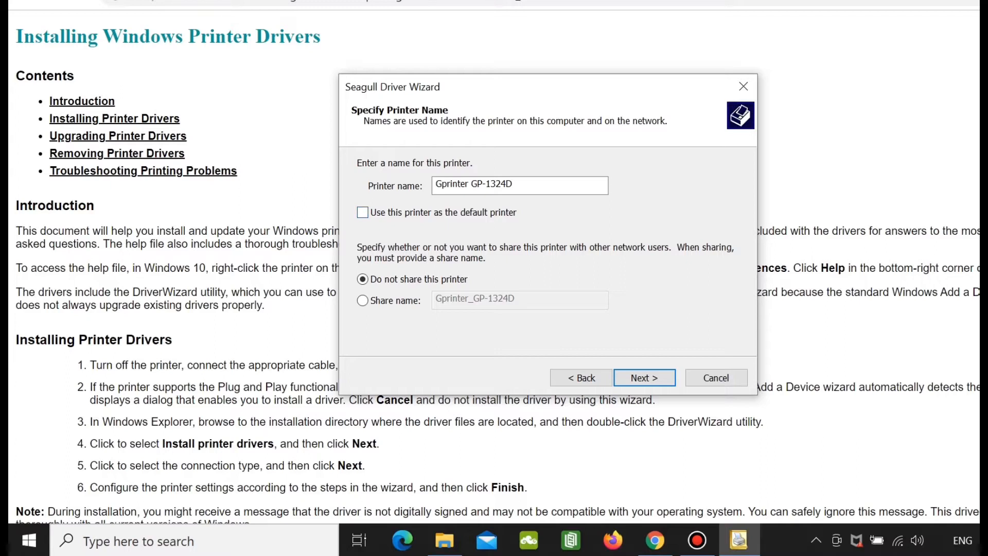
{"action": "left_click", "coordinate": [645, 378]}
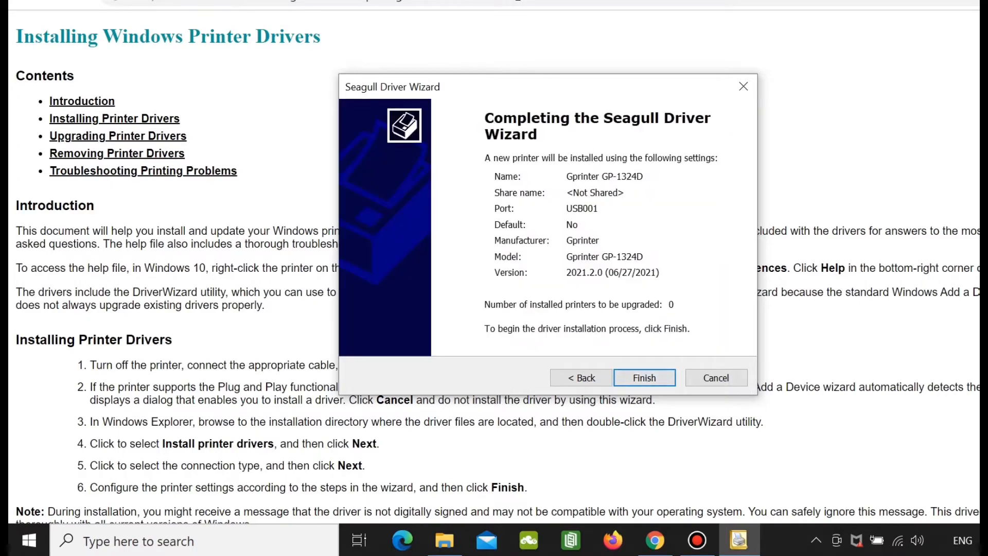
{"action": "left_click", "coordinate": [645, 378]}
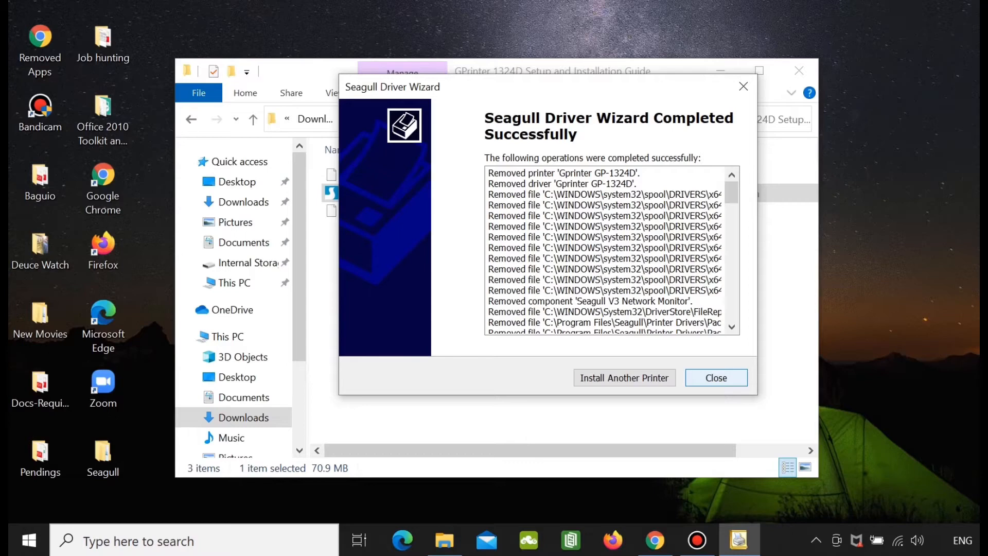
{"action": "left_click", "coordinate": [716, 377]}
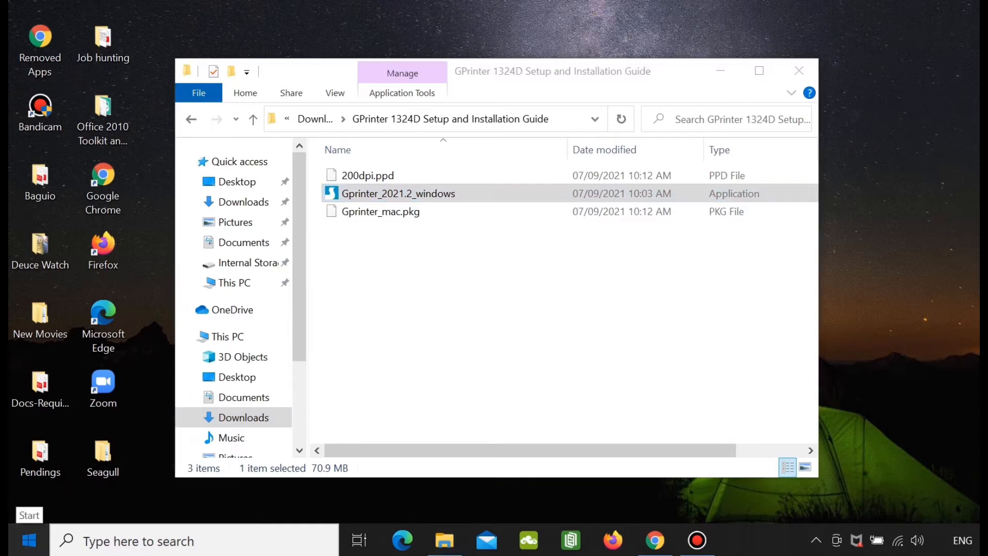
Switch to Windows Settings and open the Printers & scanners page under Devices
{"action": "left_click", "coordinate": [30, 539]}
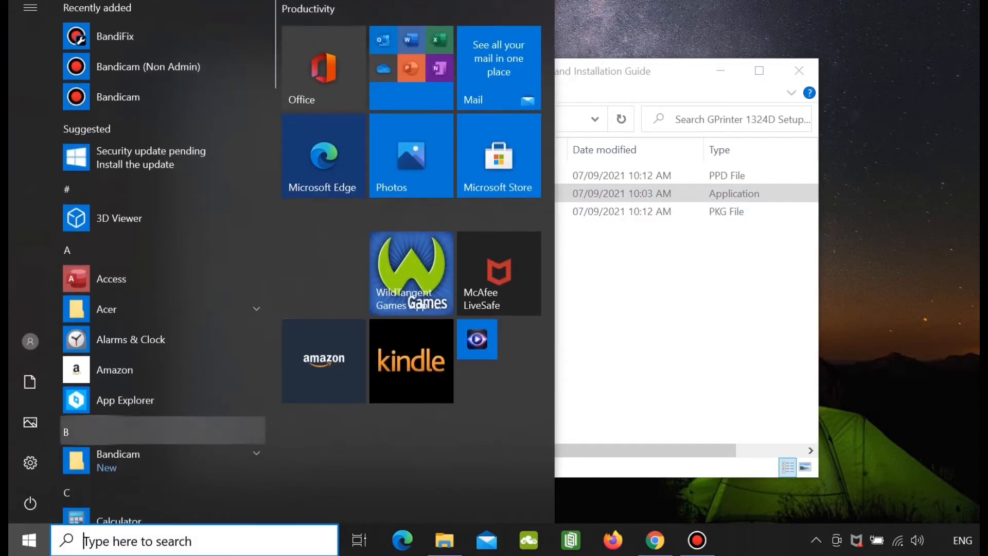
{"action": "left_click", "coordinate": [30, 462]}
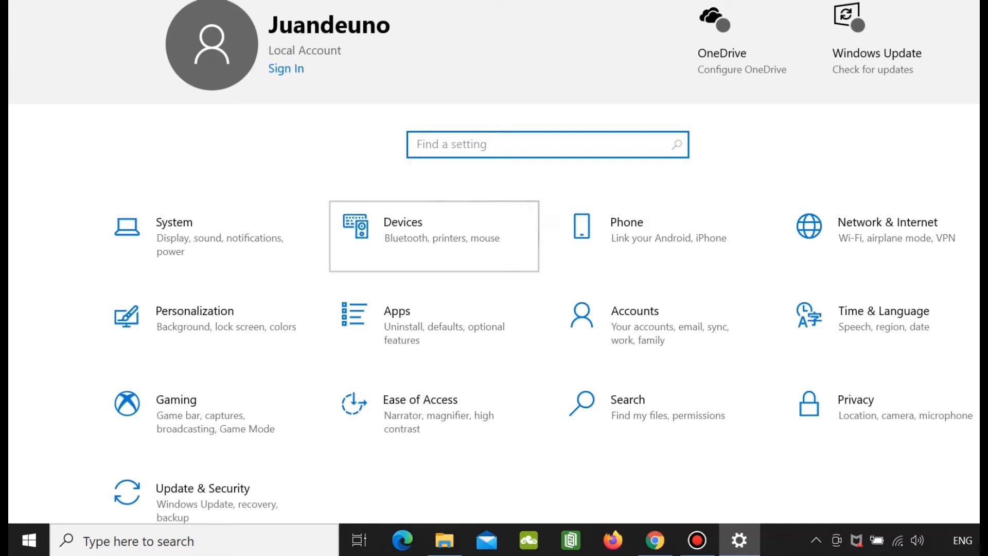
{"action": "left_click", "coordinate": [433, 236]}
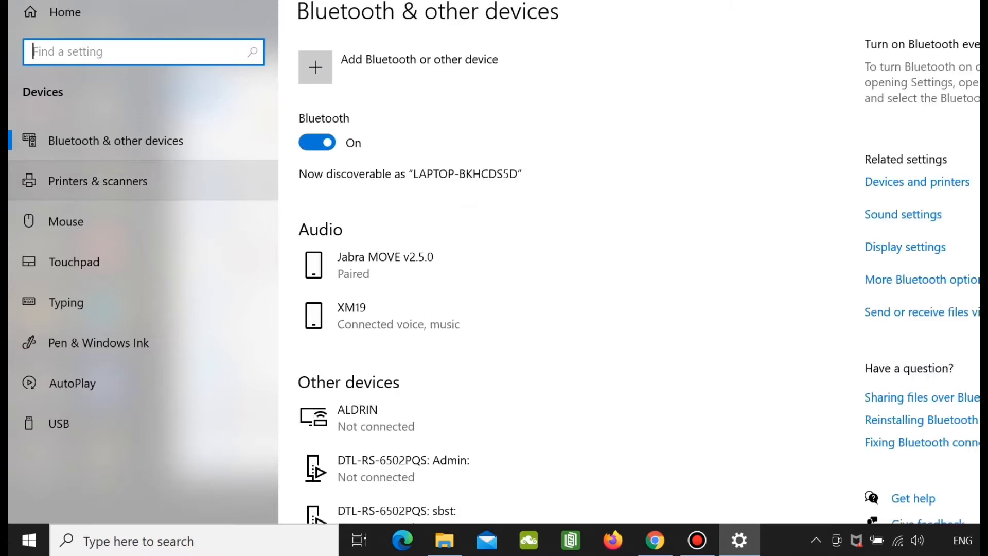
{"action": "left_click", "coordinate": [98, 180]}
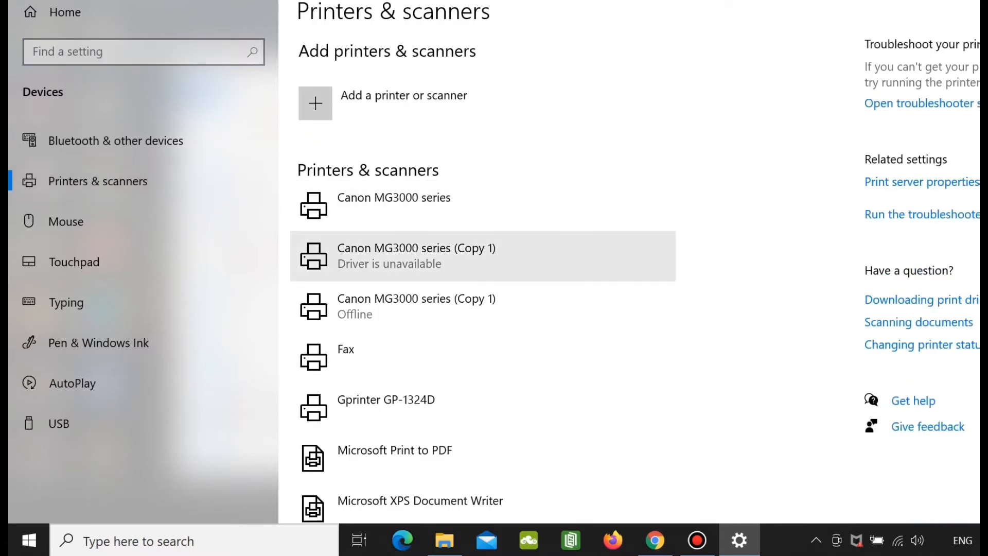
Open the printing preferences of the Gprinter GP-1324D from its device management page
{"action": "scroll", "coordinate": [483, 247], "scroll_direction": "down", "scroll_amount": 3}
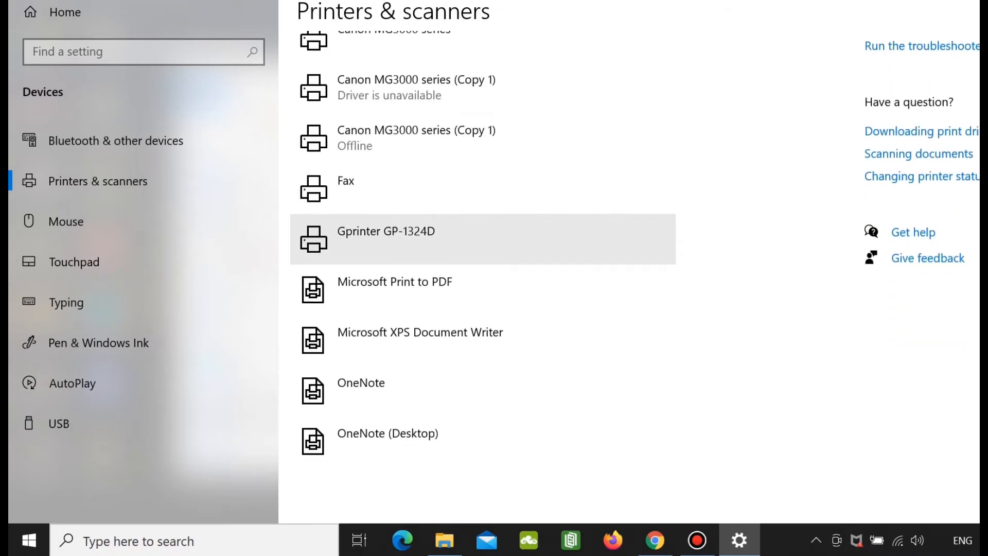
{"action": "left_click", "coordinate": [386, 238]}
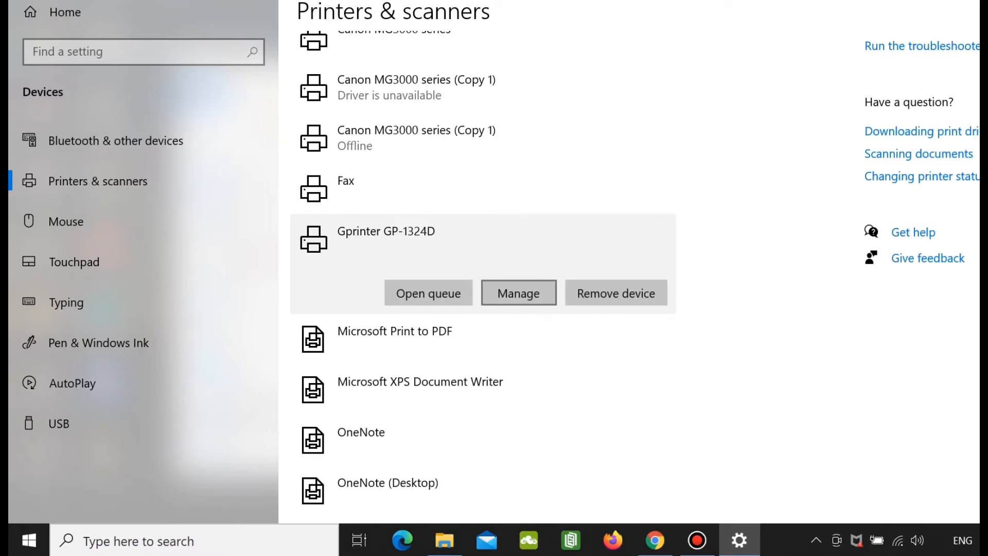
{"action": "left_click", "coordinate": [518, 293]}
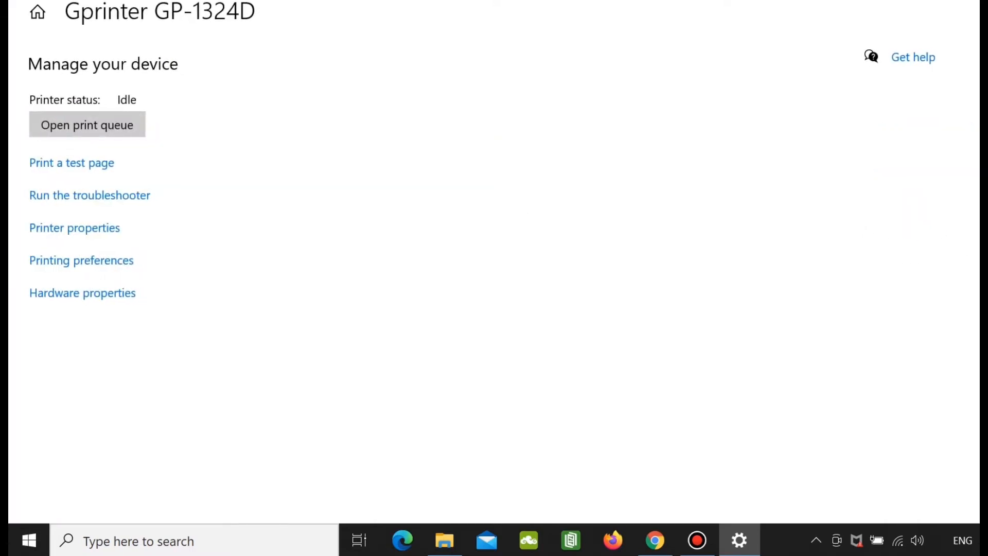
{"action": "left_click", "coordinate": [81, 261]}
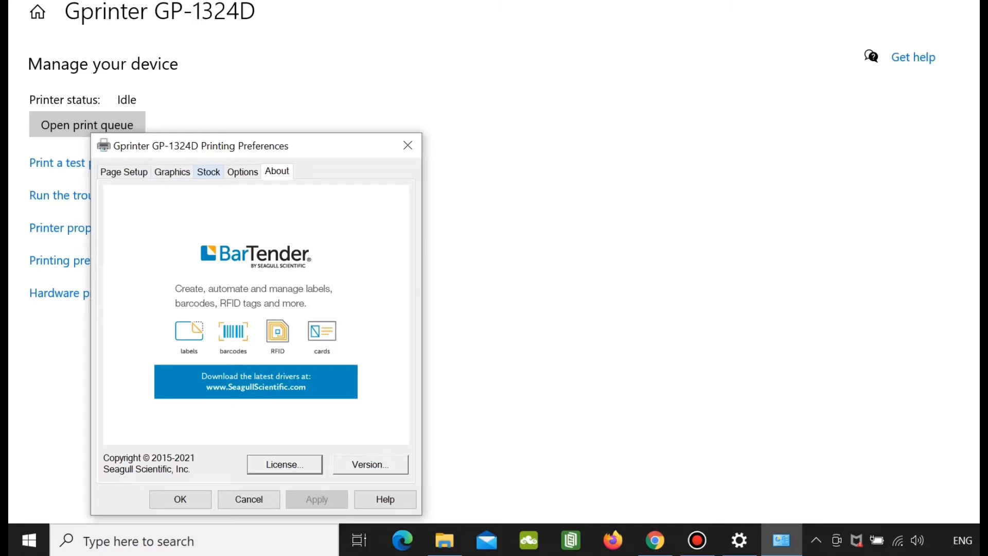
{"action": "left_click", "coordinate": [407, 145]}
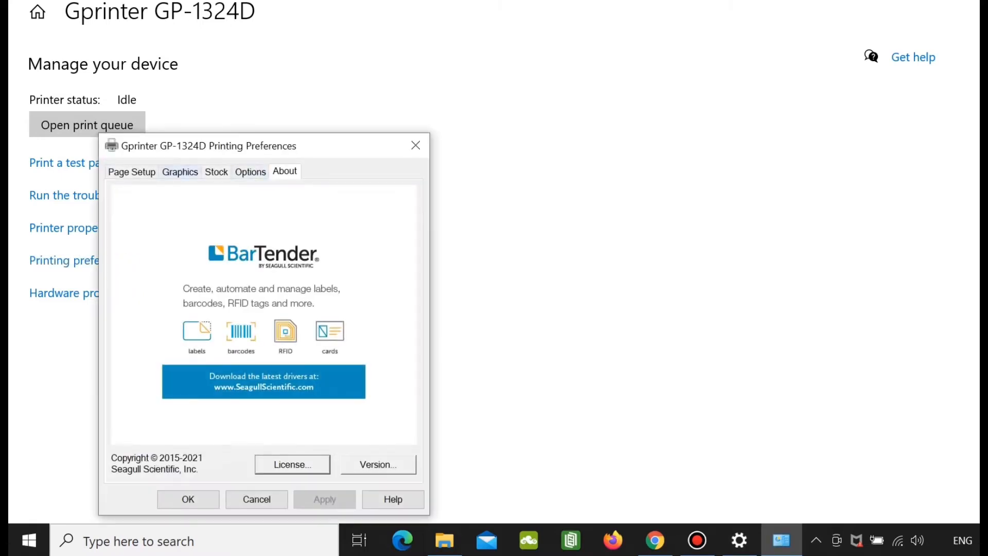
Set the stock media type to Labels With Gaps, keeping Use Current Printer Setting for the method and for position adjustments
{"action": "left_click", "coordinate": [216, 172]}
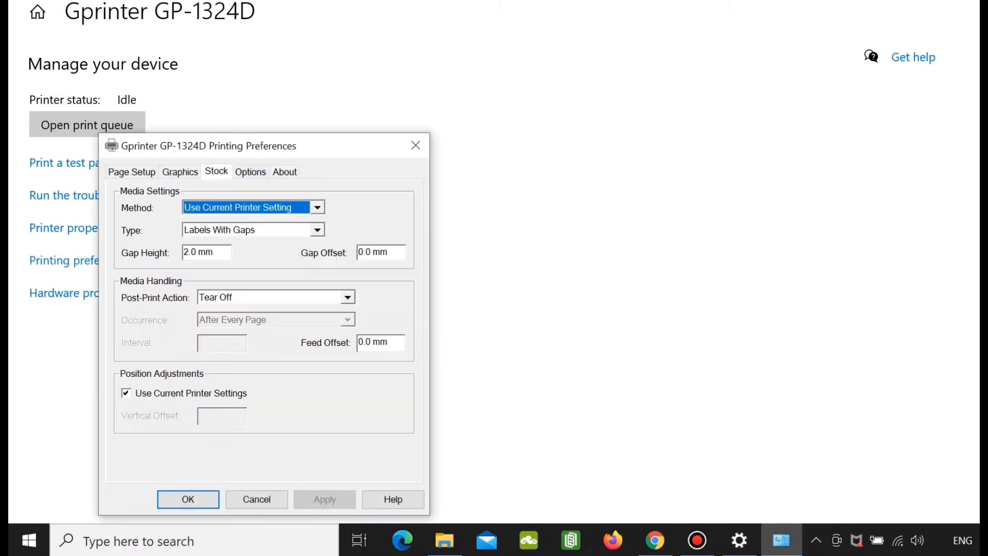
{"action": "left_click", "coordinate": [318, 230]}
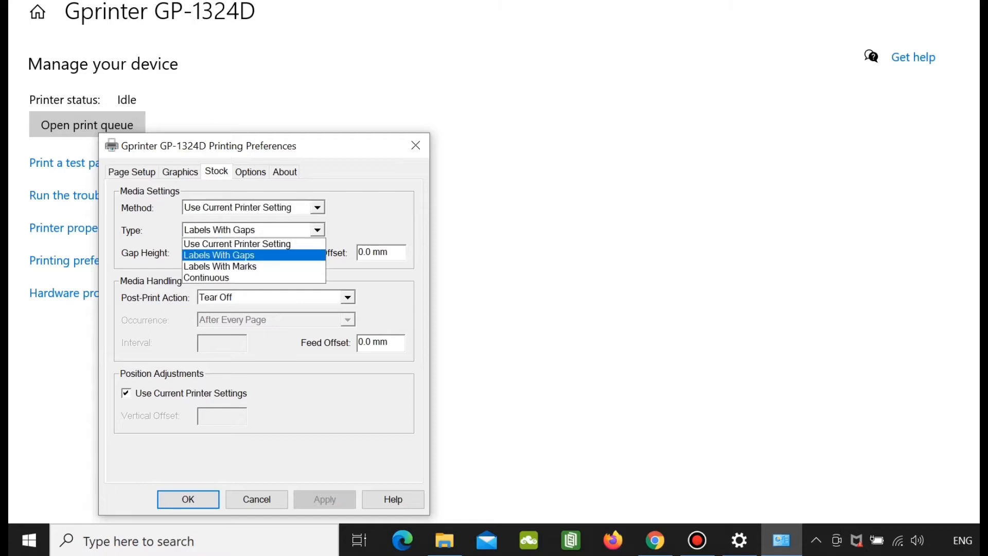
{"action": "left_click", "coordinate": [278, 255]}
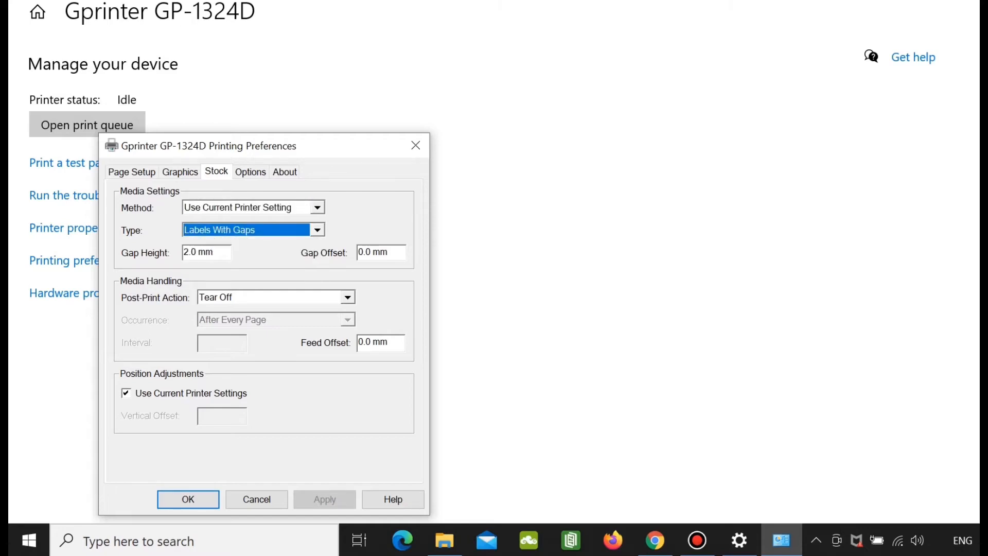
{"action": "left_click", "coordinate": [317, 207]}
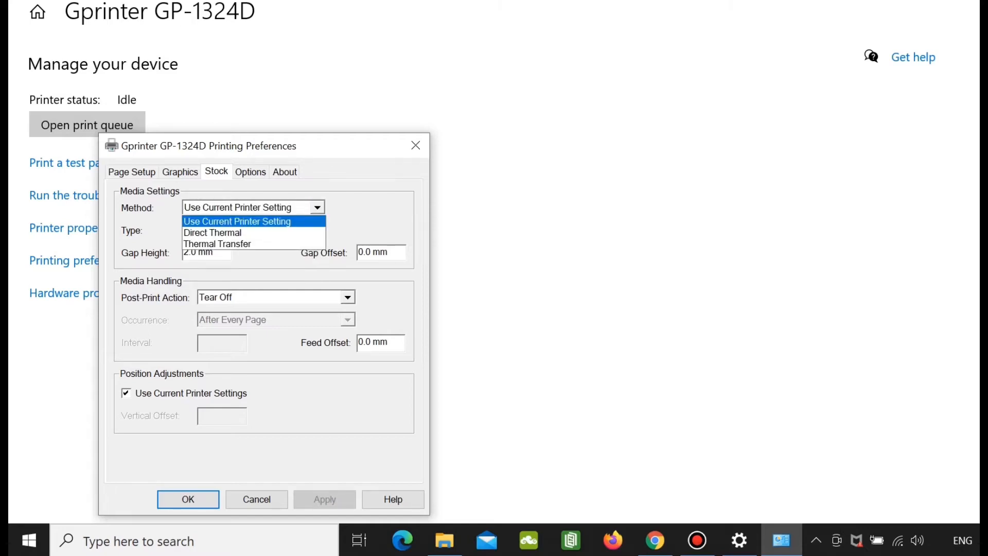
{"action": "left_click", "coordinate": [318, 208]}
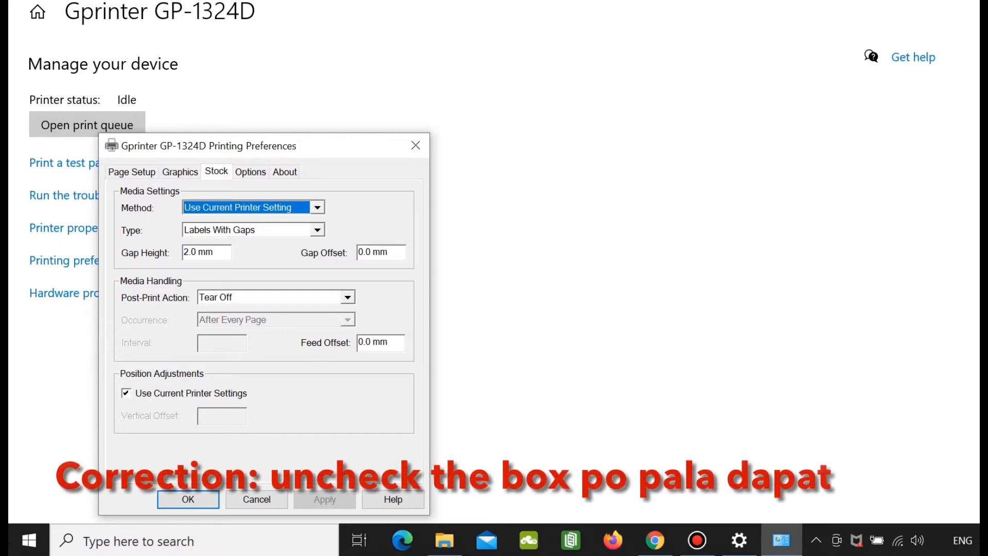
{"action": "left_click", "coordinate": [126, 393]}
{"action": "left_click", "coordinate": [126, 393]}
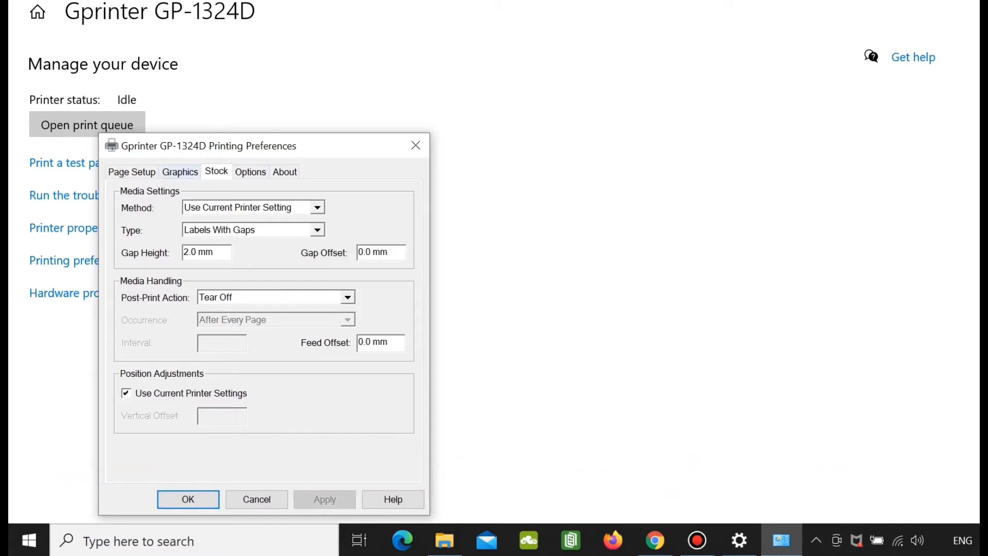
Set the page setup stock to 4 x 6 (101.6 mm x 152.4 mm)
{"action": "left_click", "coordinate": [150, 170]}
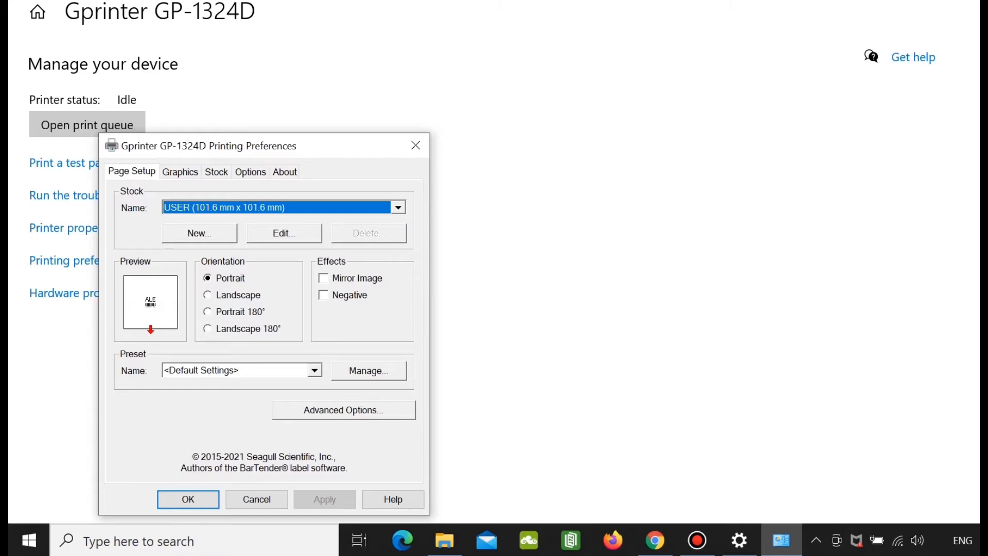
{"action": "left_click", "coordinate": [398, 207]}
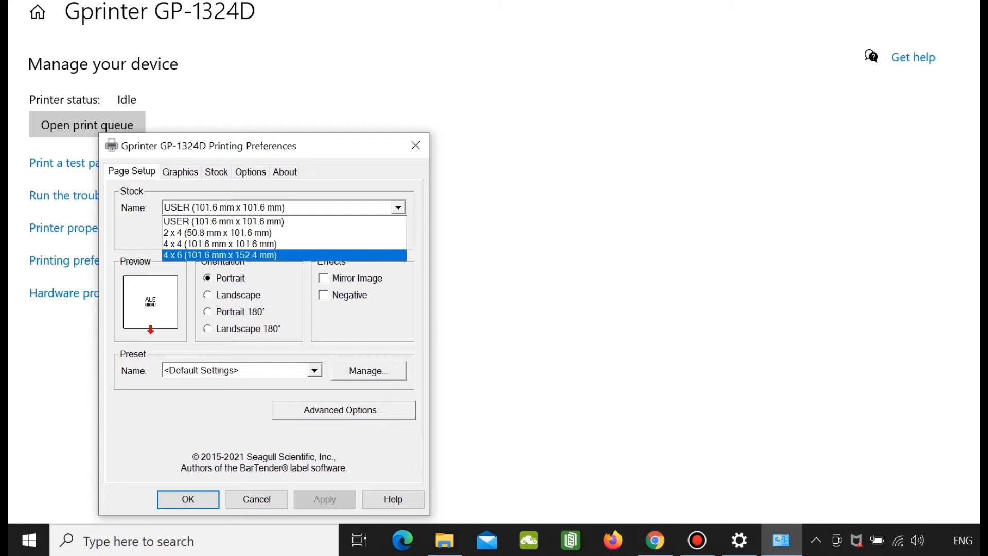
{"action": "key", "text": "Return"}
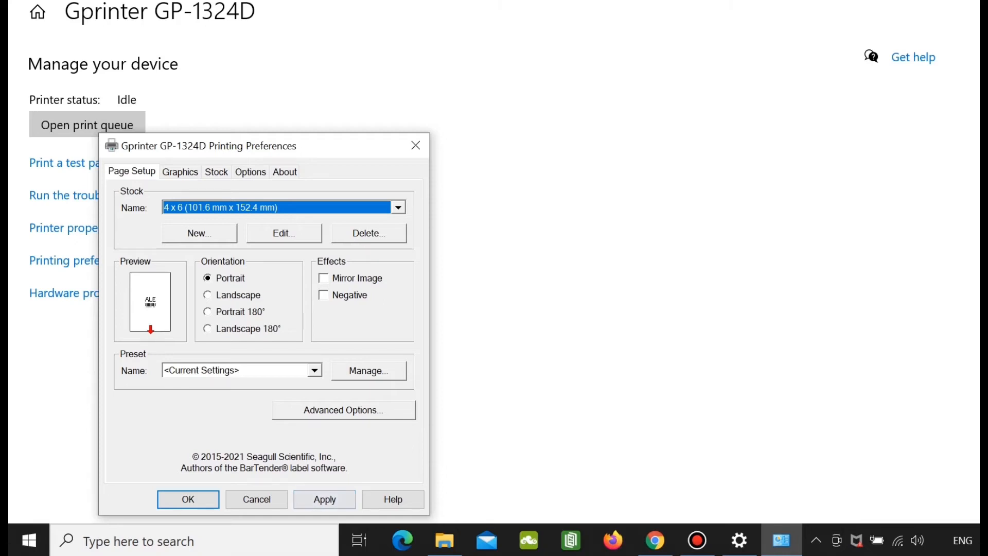
Start a new die-cut label stock and set its label size to 100 mm wide and 152 mm high
{"action": "left_click", "coordinate": [199, 233]}
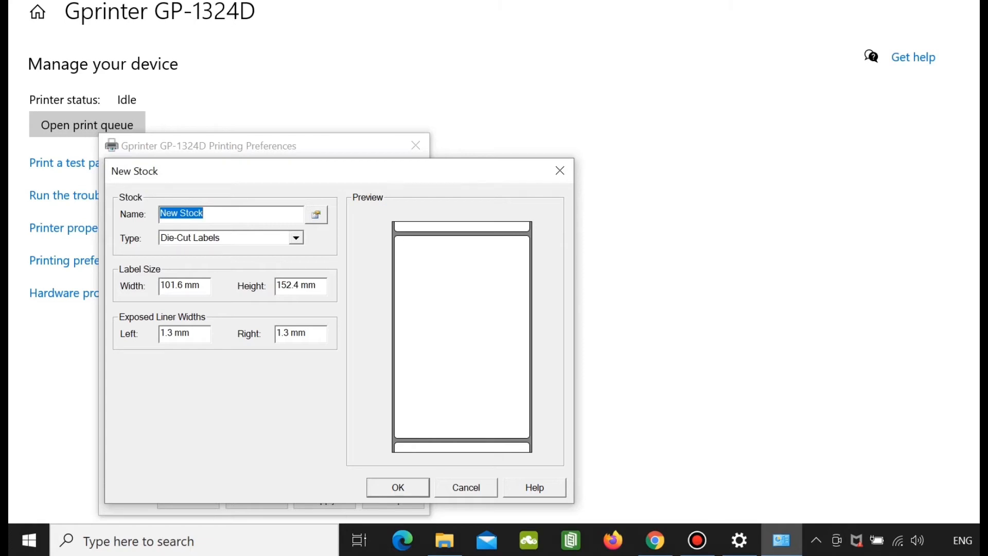
{"action": "left_click", "coordinate": [178, 285]}
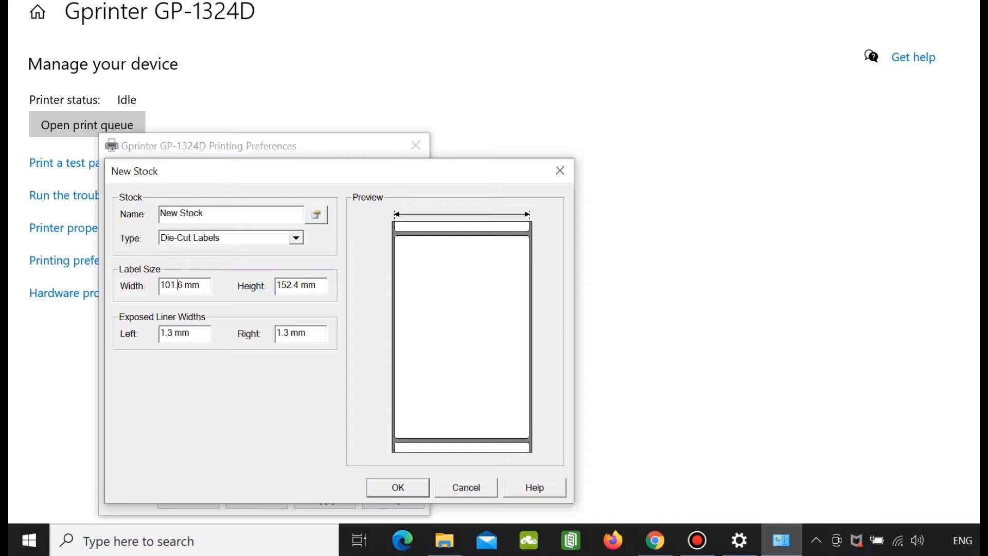
{"action": "left_click_drag", "start_coordinate": [193, 285], "coordinate": [158, 285]}
{"action": "type", "text": "100m"}
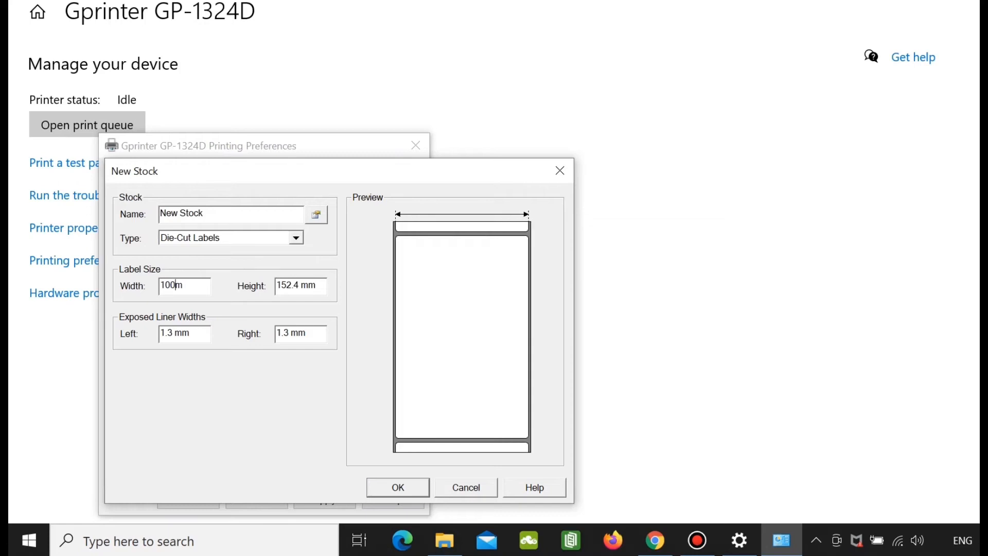
{"action": "key", "text": "Tab"}
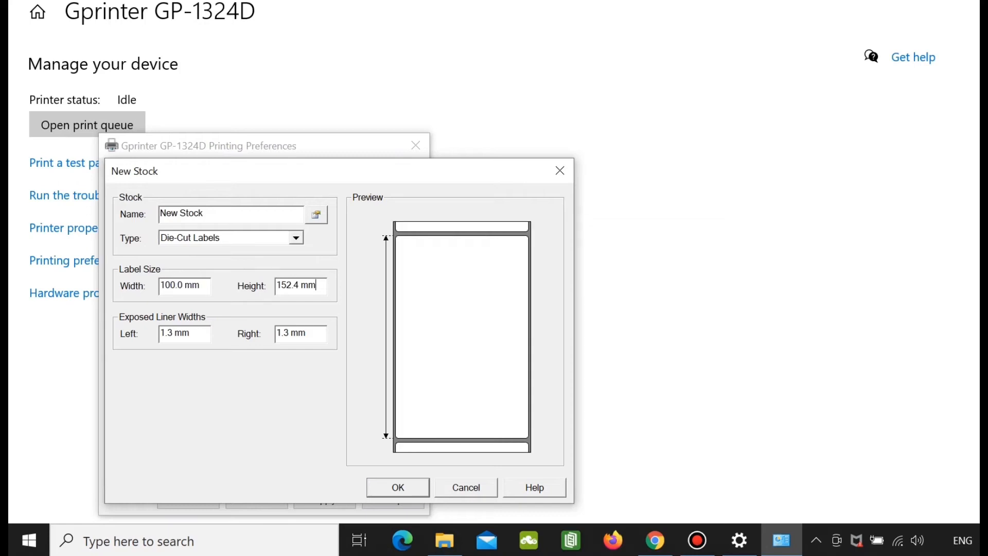
{"action": "type", "text": "152"}
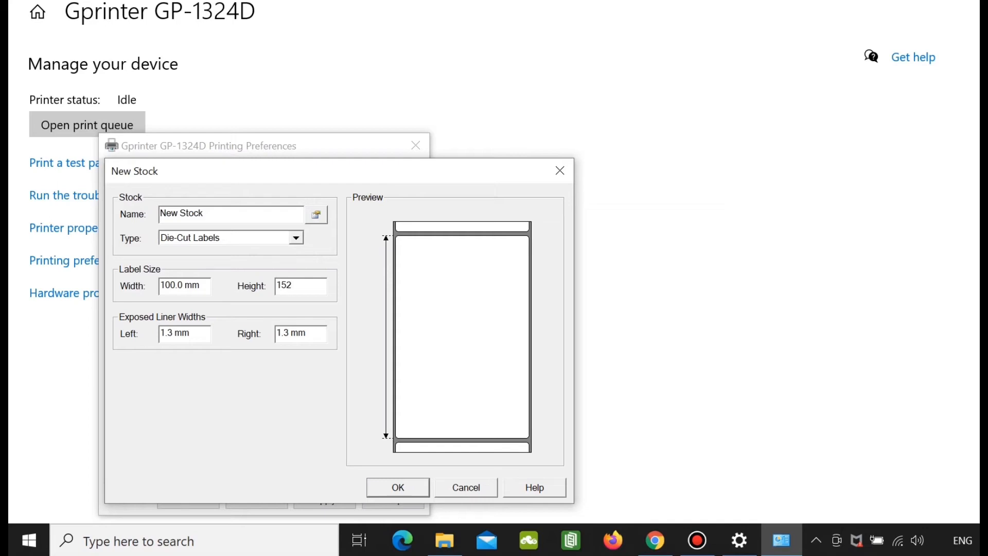
Name the new stock 4x6 Waybill and save it
{"action": "left_click", "coordinate": [204, 213]}
{"action": "key", "text": "ctrl+shift+Left"}
{"action": "key", "text": "ctrl+shift+Left"}
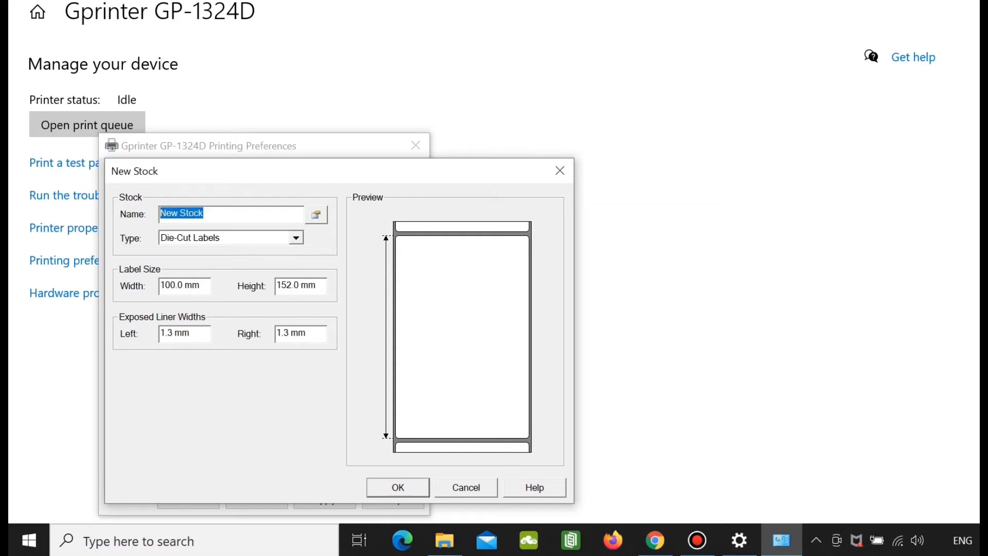
{"action": "type", "text": "A6"}
{"action": "key", "text": "BackSpace"}
{"action": "key", "text": "BackSpace"}
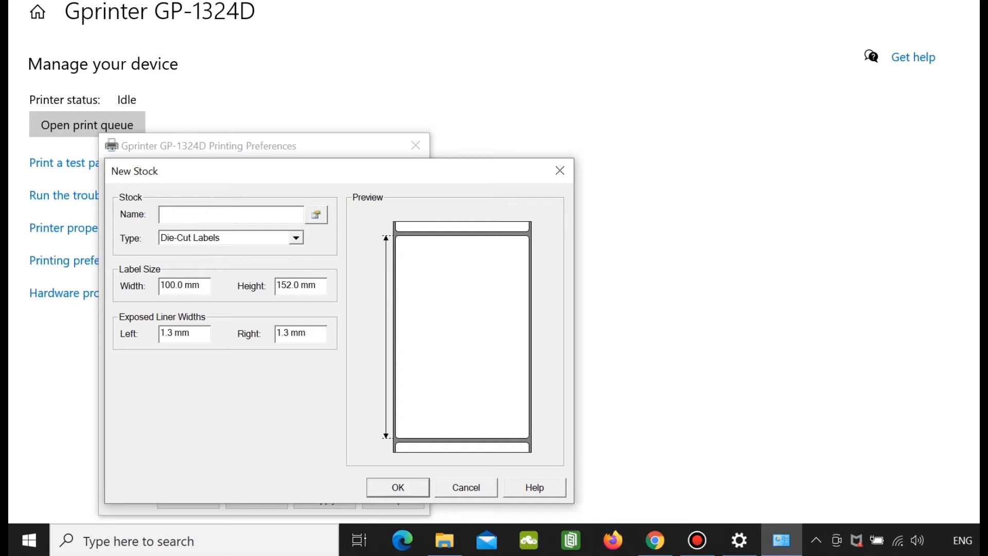
{"action": "type", "text": "4x6 Waybill"}
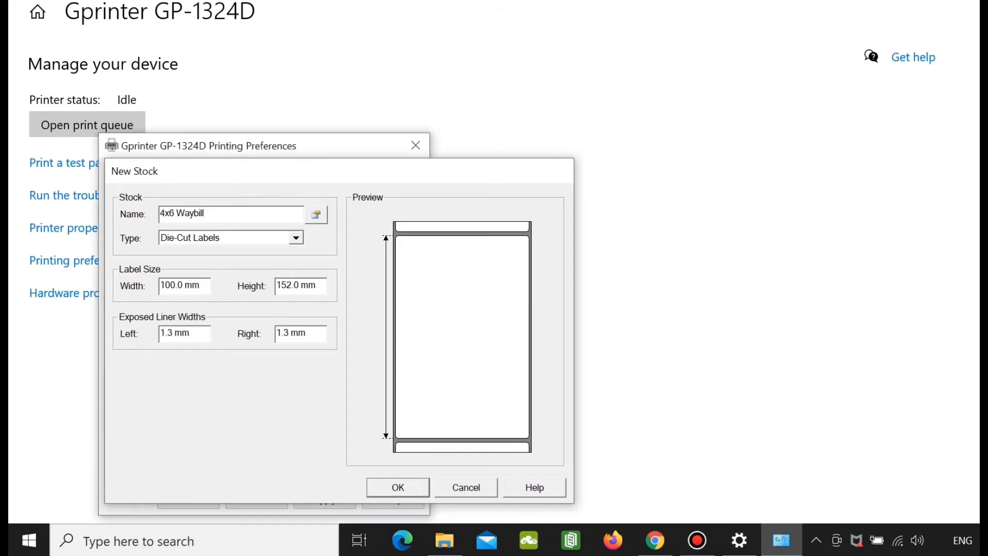
{"action": "key", "text": "Return"}
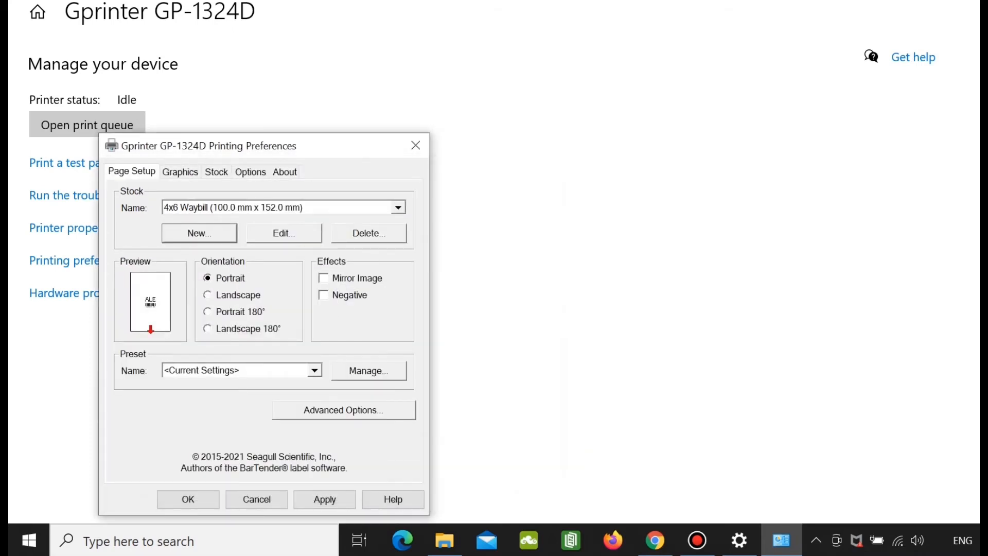
Switch the page setup stock back to 4 x 6 (101.6 mm x 152.4 mm)
{"action": "left_click", "coordinate": [398, 207]}
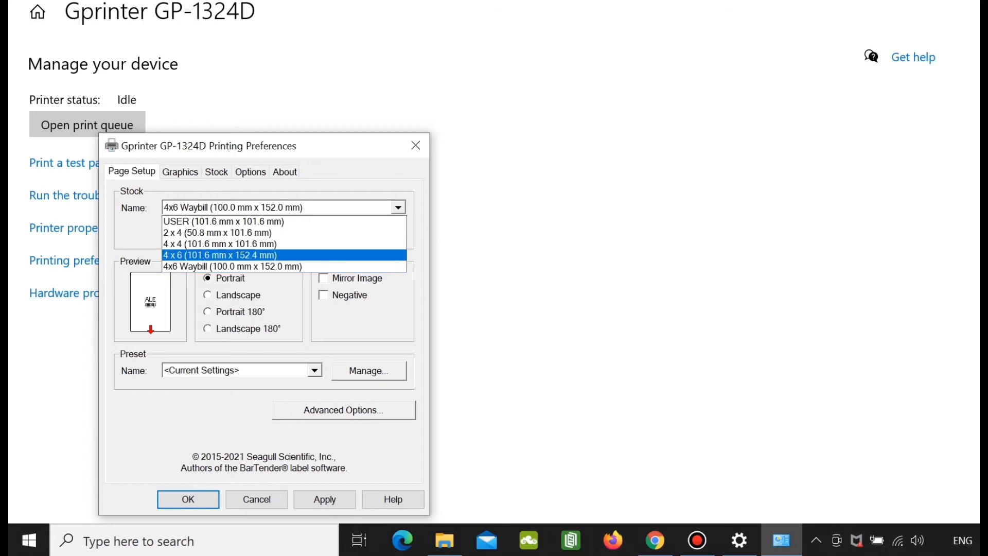
{"action": "left_click", "coordinate": [219, 255]}
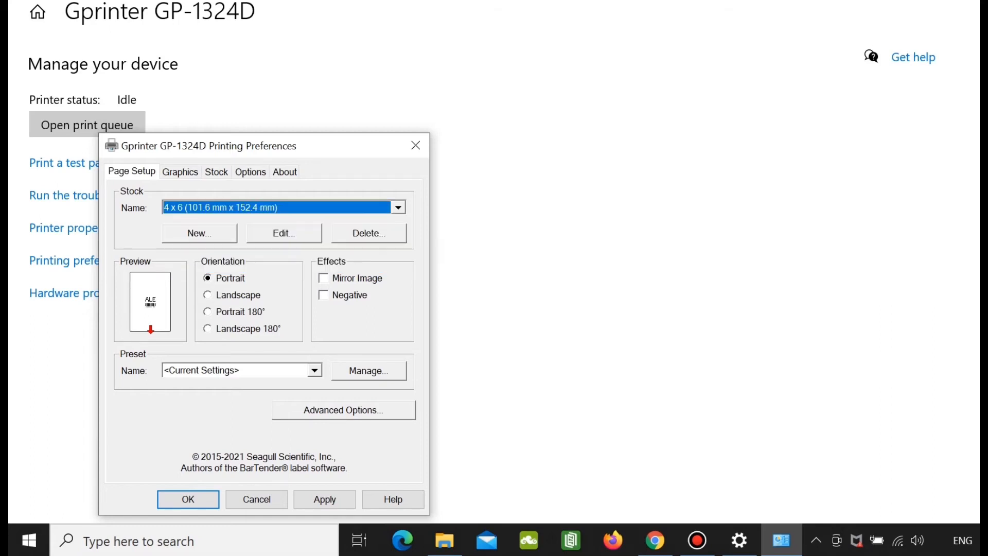
{"action": "left_click", "coordinate": [397, 208]}
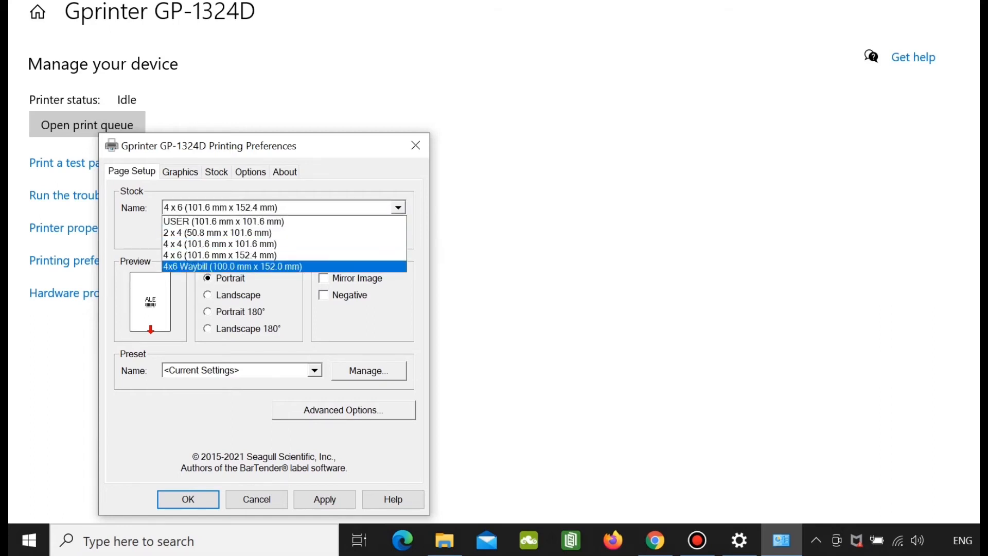
{"action": "left_click", "coordinate": [220, 256]}
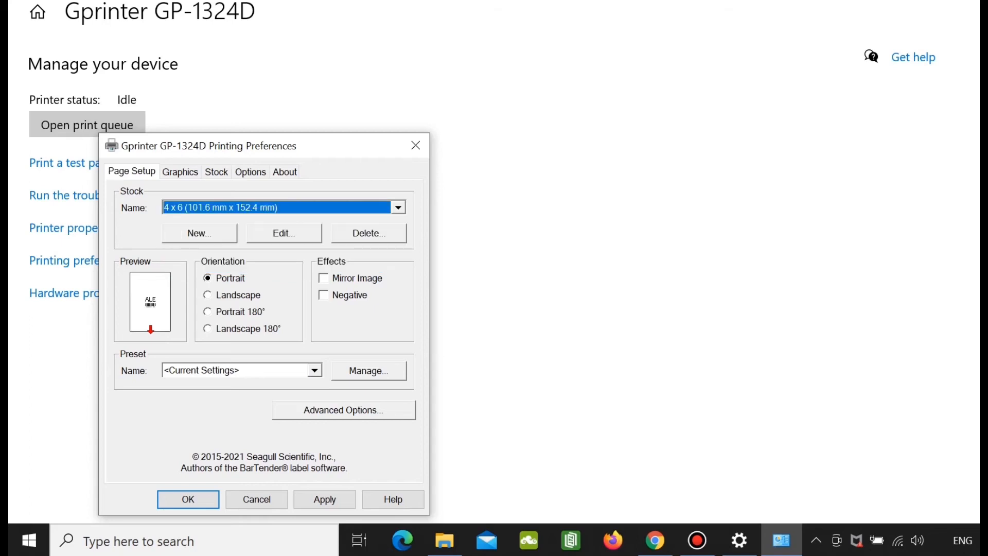
Select the 4x6 Waybill (100.0 mm x 152.0 mm) stock, apply it and close the printing preferences
{"action": "left_click", "coordinate": [398, 207]}
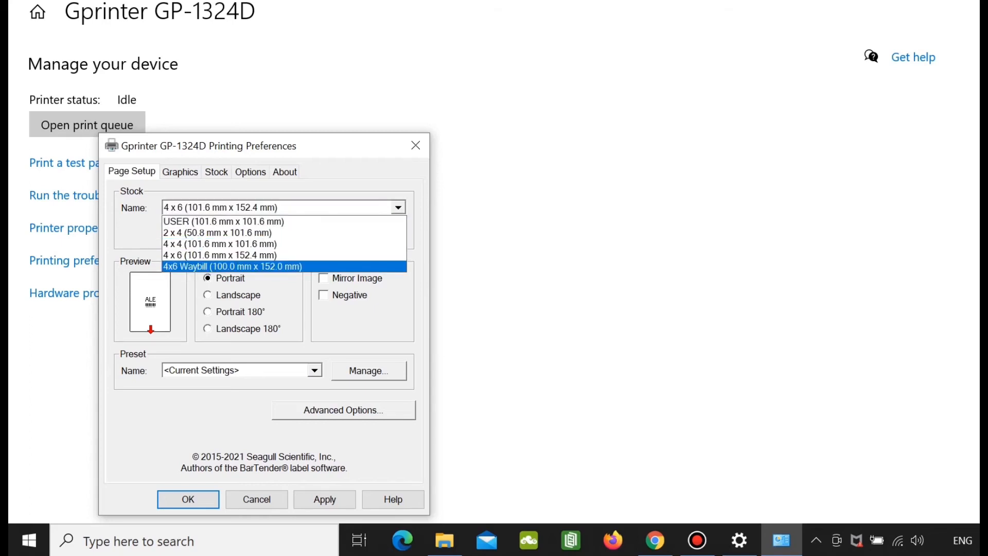
{"action": "left_click", "coordinate": [233, 266]}
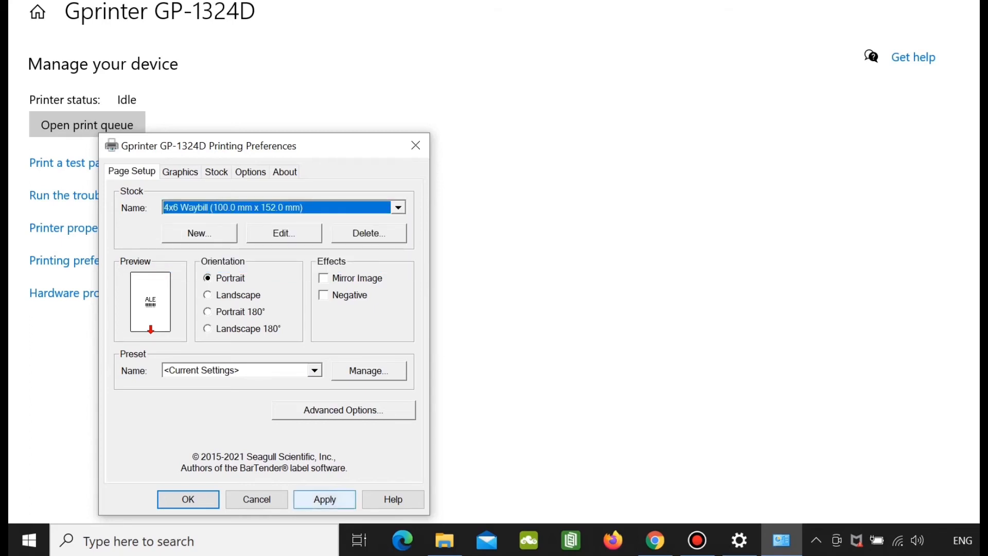
{"action": "left_click", "coordinate": [324, 499]}
{"action": "left_click", "coordinate": [189, 499]}
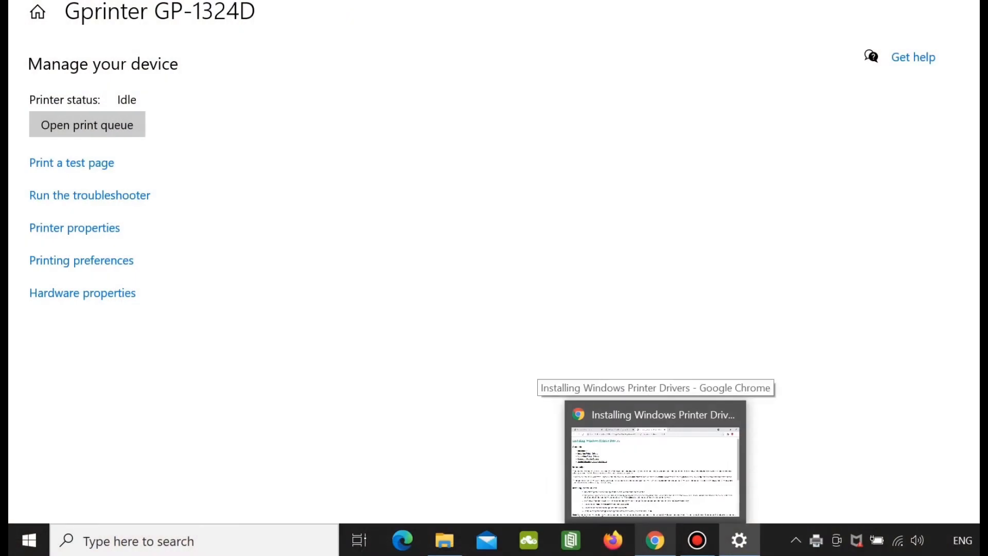
Switch to Chrome and print the J&T waybill PDF on the Gprinter GP-1324D using 4x6 Waybill paper and a custom page range
{"action": "left_click", "coordinate": [655, 541]}
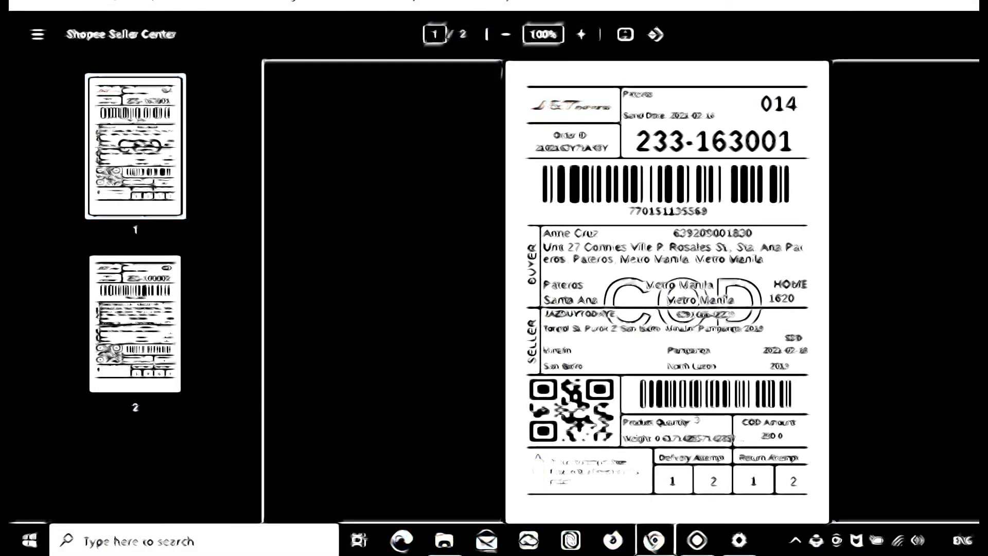
{"action": "key", "text": "ctrl+p"}
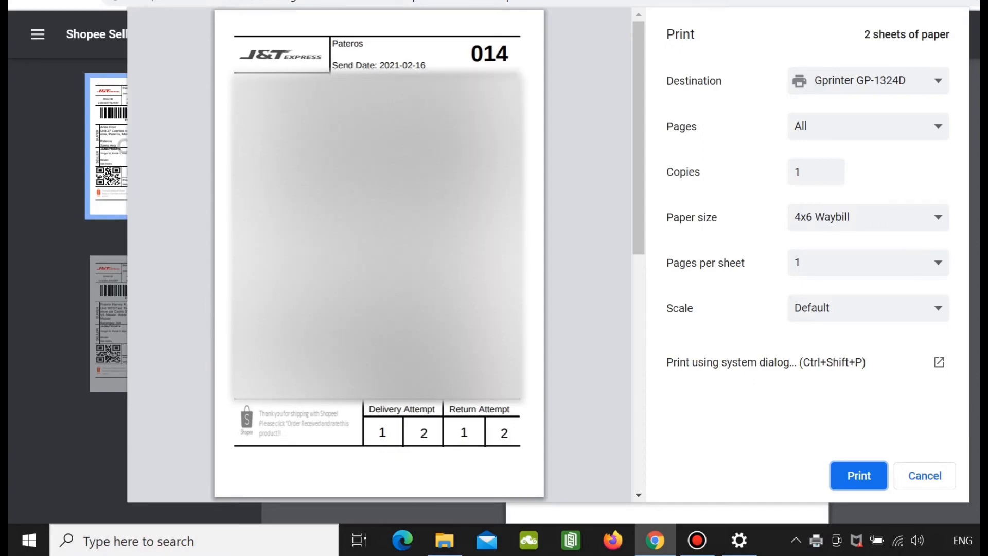
{"action": "left_click", "coordinate": [868, 217]}
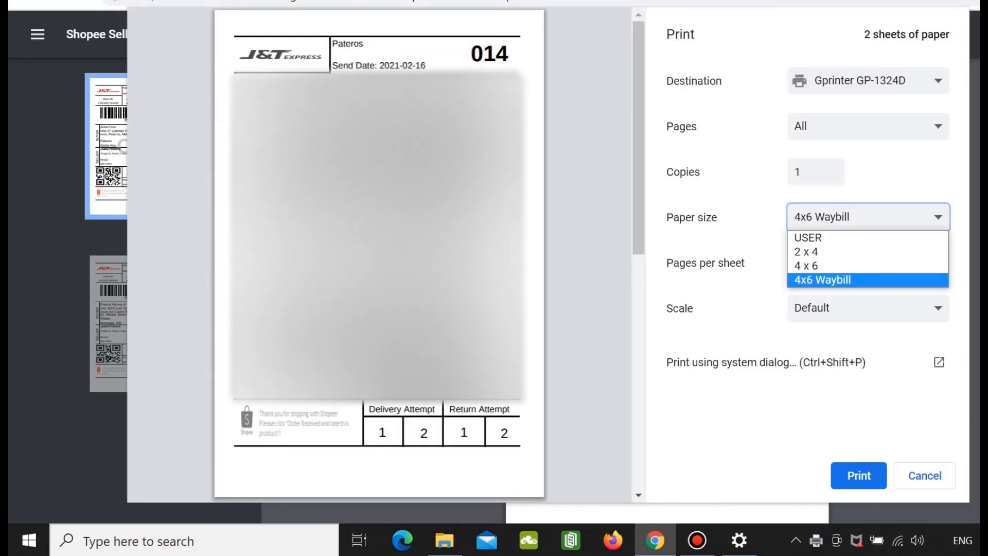
{"action": "left_click", "coordinate": [868, 280]}
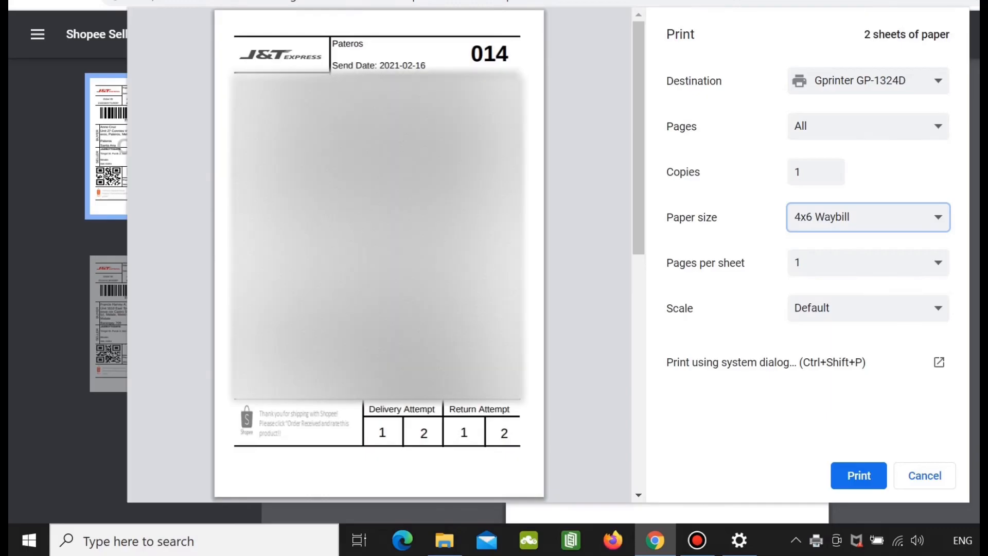
{"action": "left_click", "coordinate": [868, 126]}
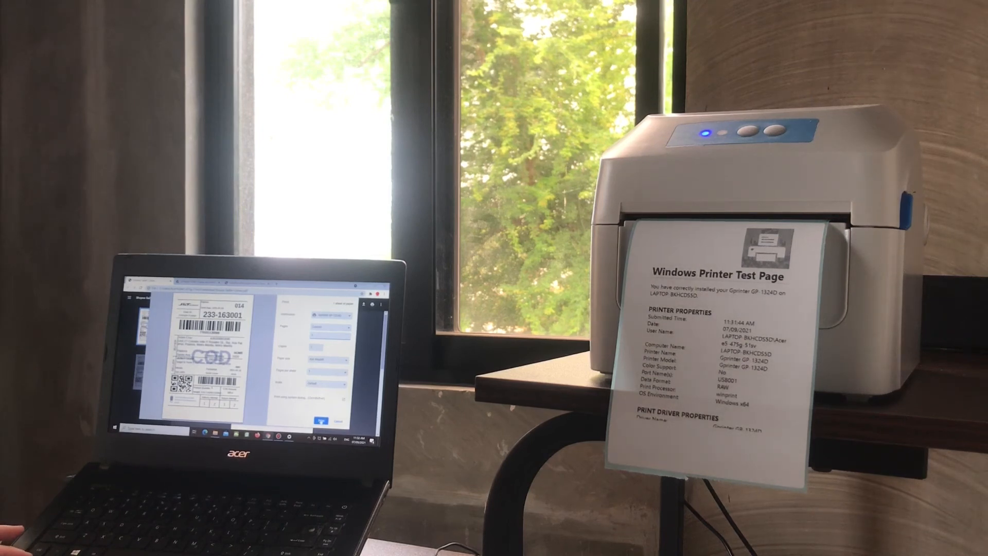
{"action": "left_click", "coordinate": [321, 421]}
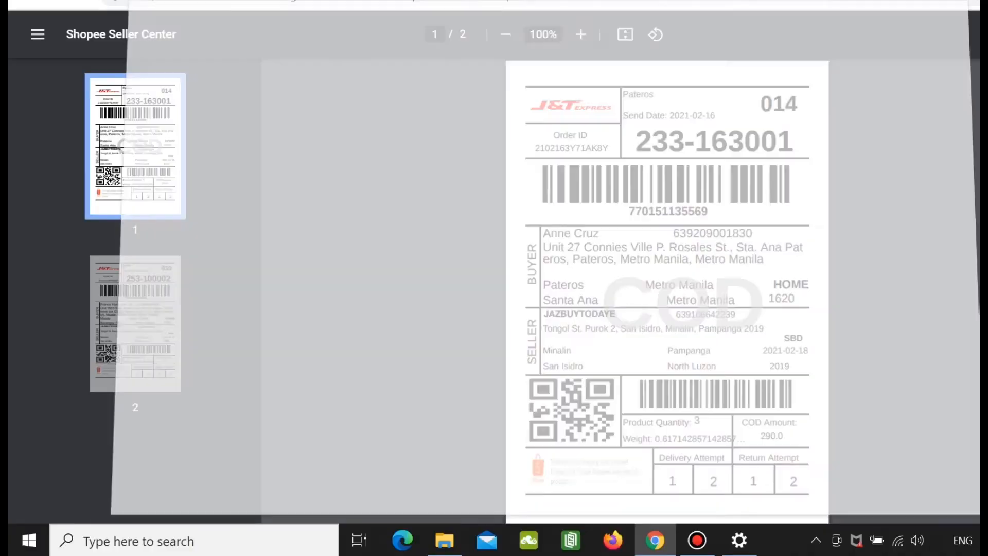
Reopen the waybill's print settings and set them to custom page 2 on 4 x 6 paper
{"action": "key", "text": "ctrl+p"}
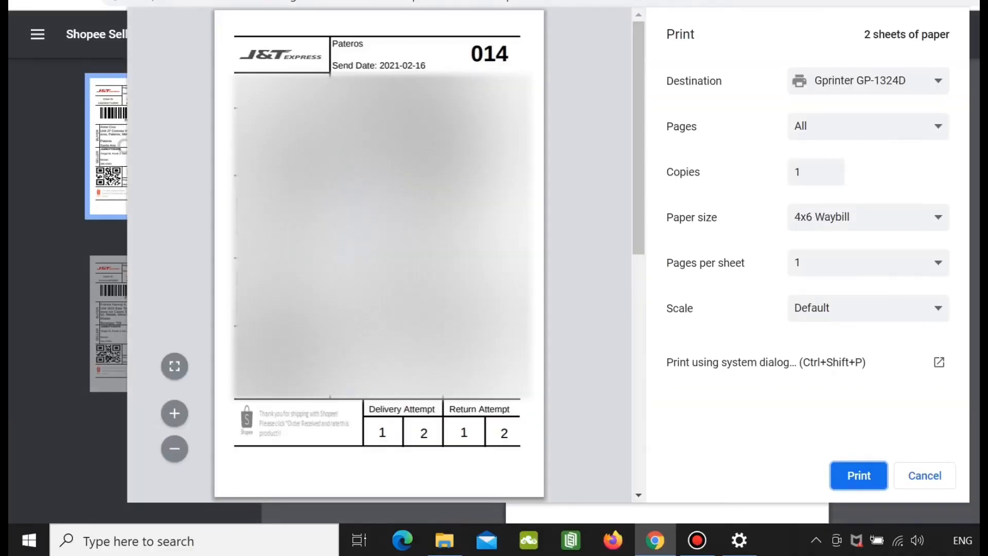
{"action": "left_click", "coordinate": [868, 217]}
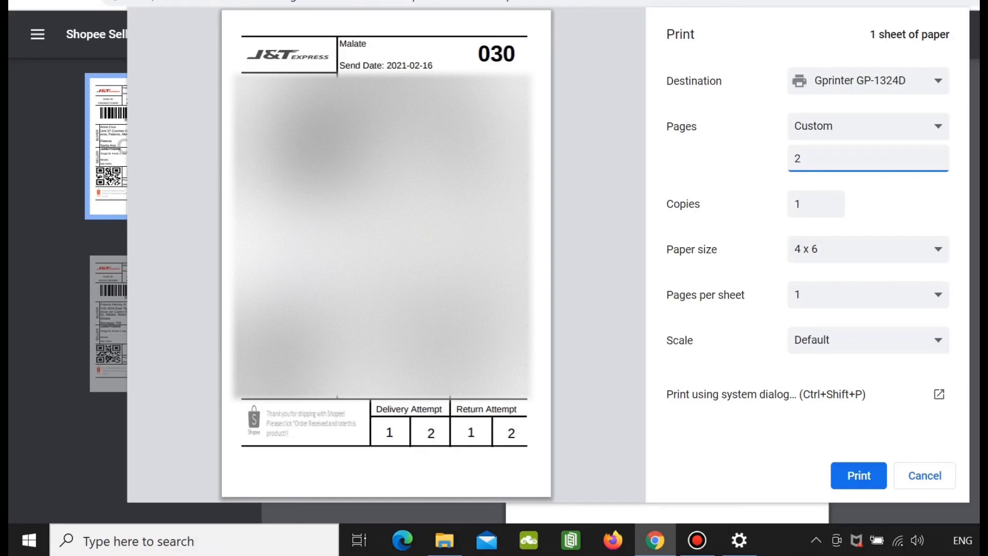
Try the Fit to paper and Custom print scales, entering 89 and 95, and return the scale to Default
{"action": "left_click", "coordinate": [868, 340]}
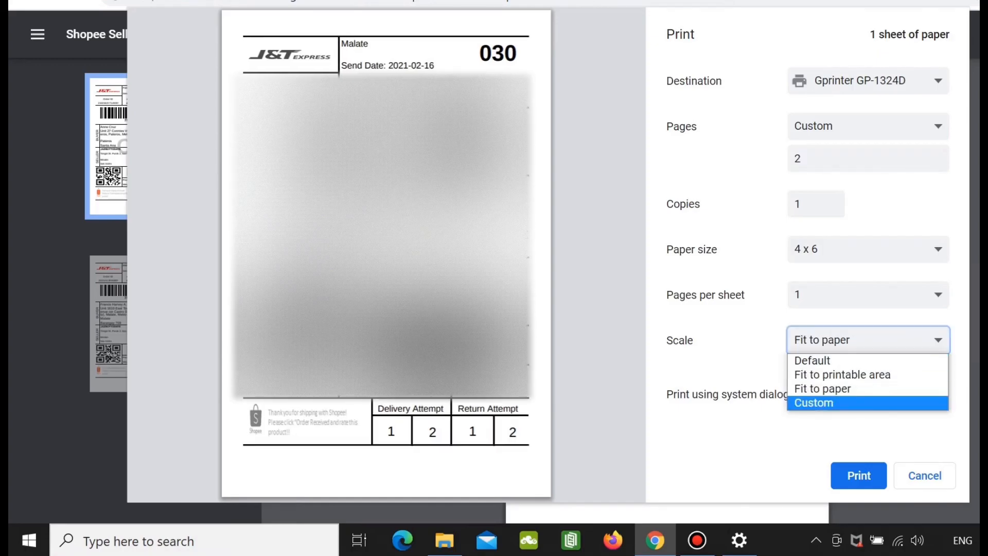
{"action": "left_click", "coordinate": [834, 403]}
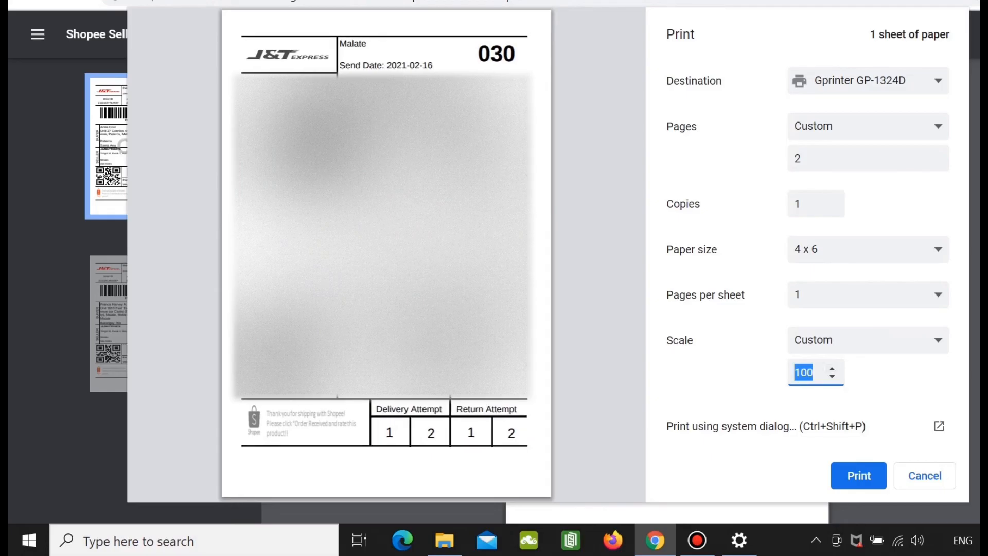
{"action": "type", "text": "89"}
{"action": "key", "text": "BackSpace"}
{"action": "key", "text": "BackSpace"}
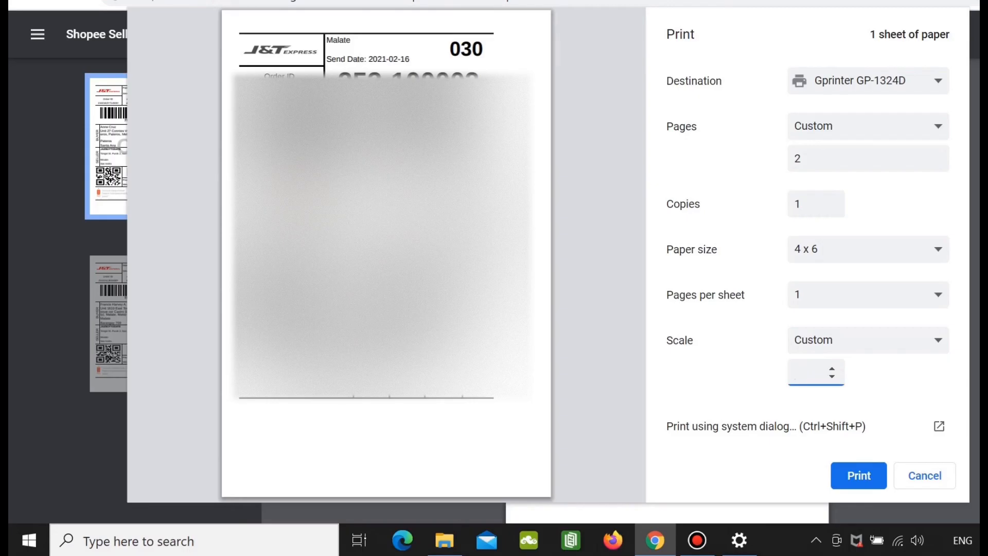
{"action": "type", "text": "95"}
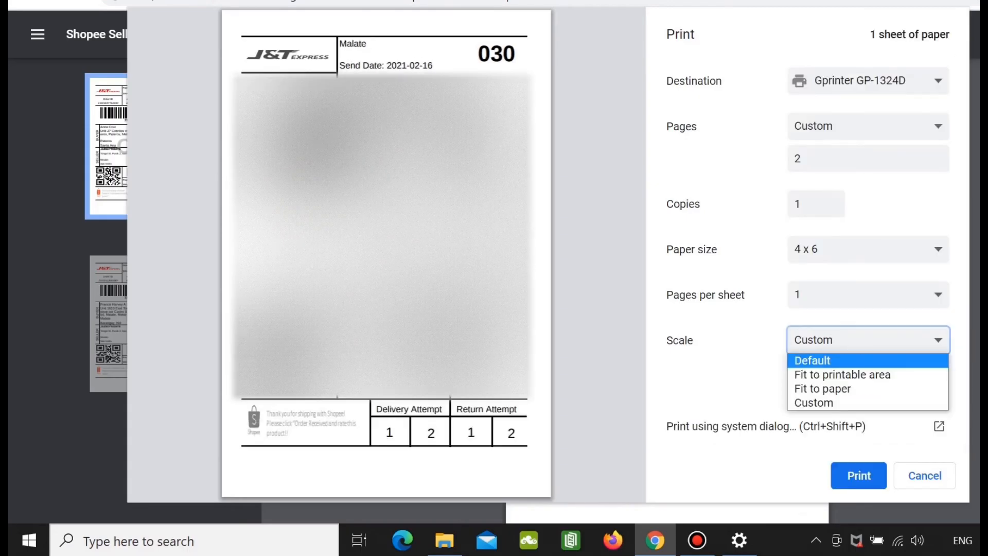
{"action": "key", "text": "Return"}
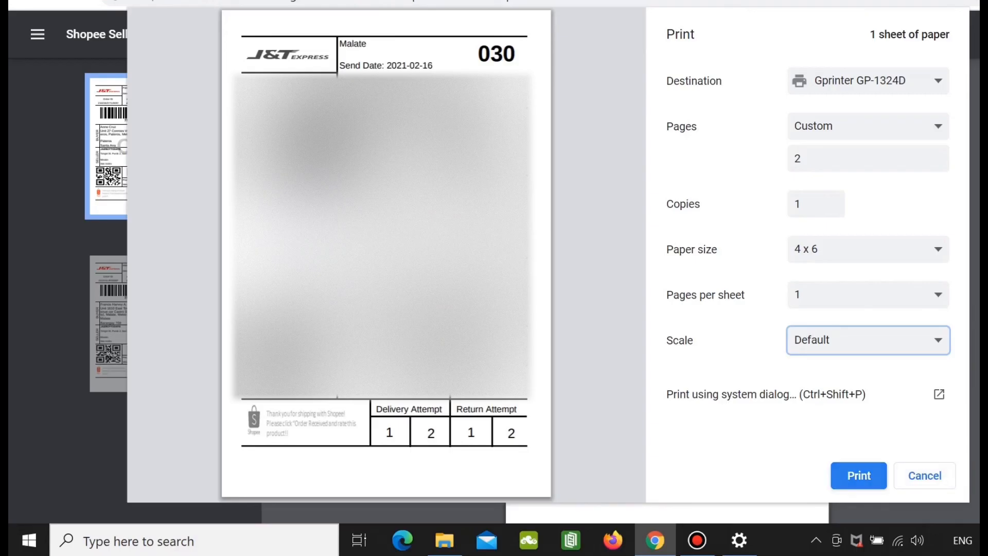